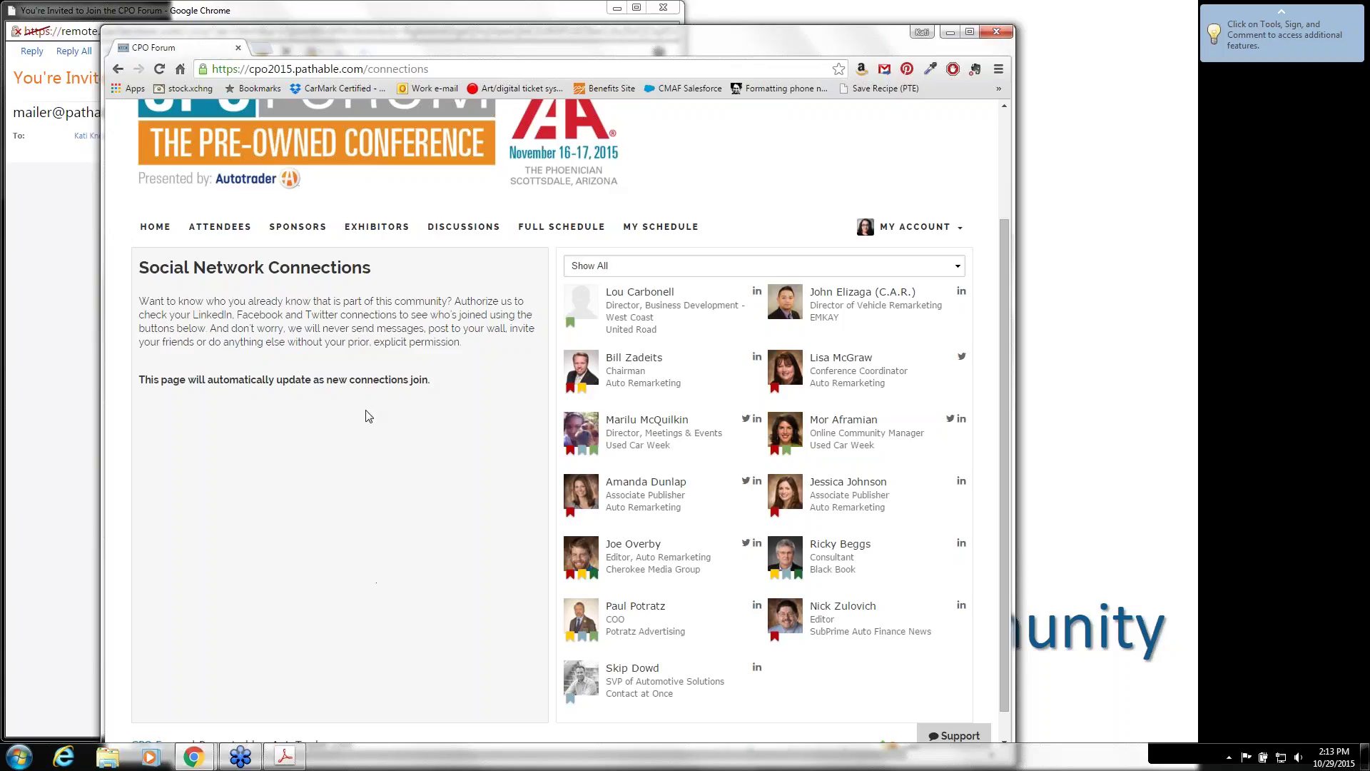
Step: Start a new discussion post from the Discussions page and address it to the Remarketer role group
{"action": "left_click", "coordinate": [153, 226]}
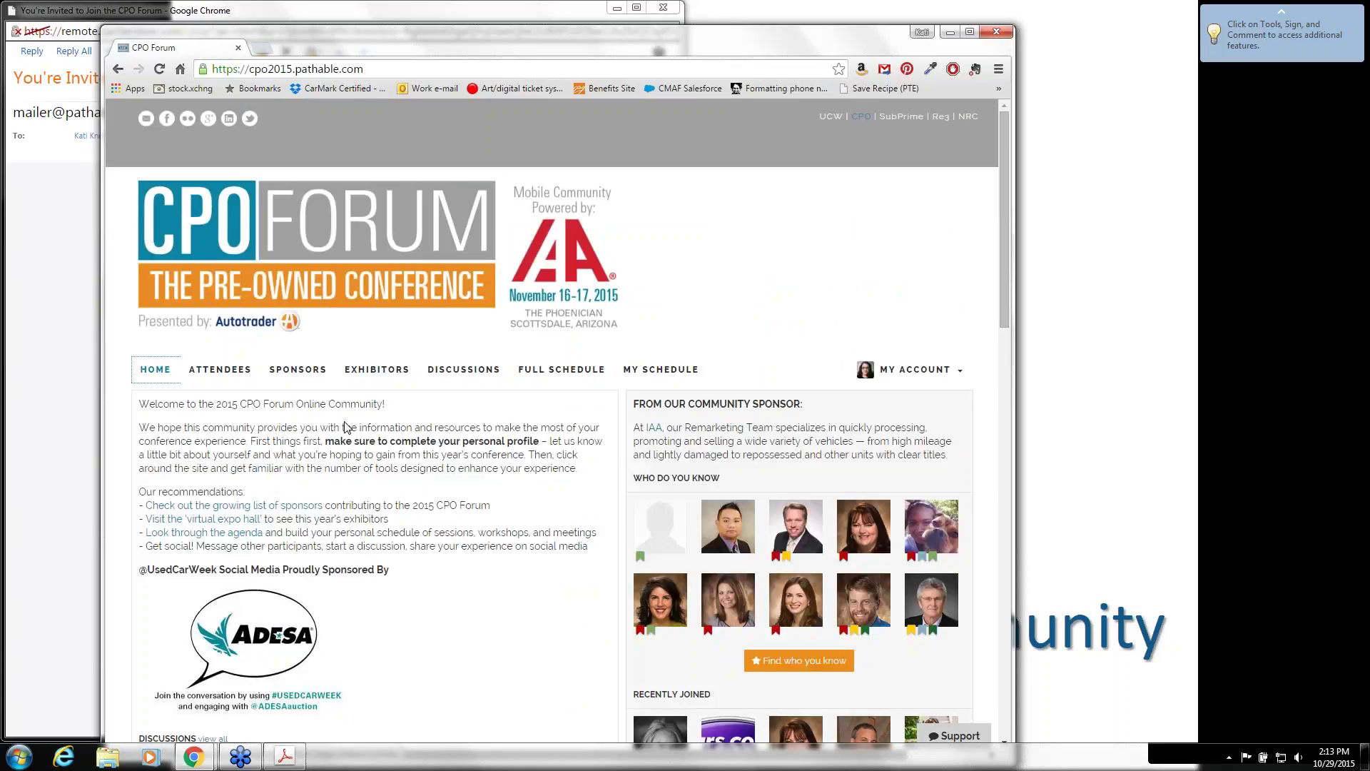
{"action": "left_click", "coordinate": [456, 364]}
{"action": "scroll", "coordinate": [414, 375], "scroll_direction": "down", "scroll_amount": 1}
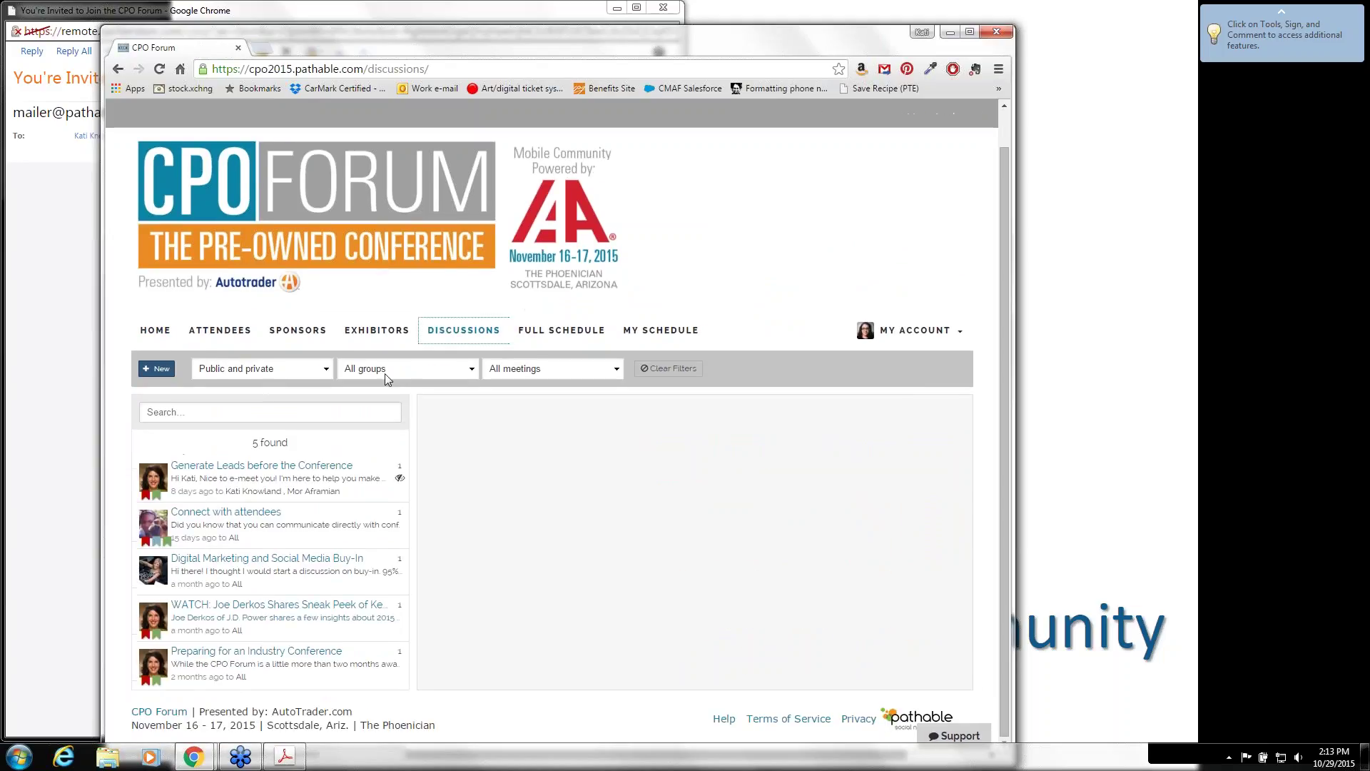
{"action": "left_click", "coordinate": [162, 368]}
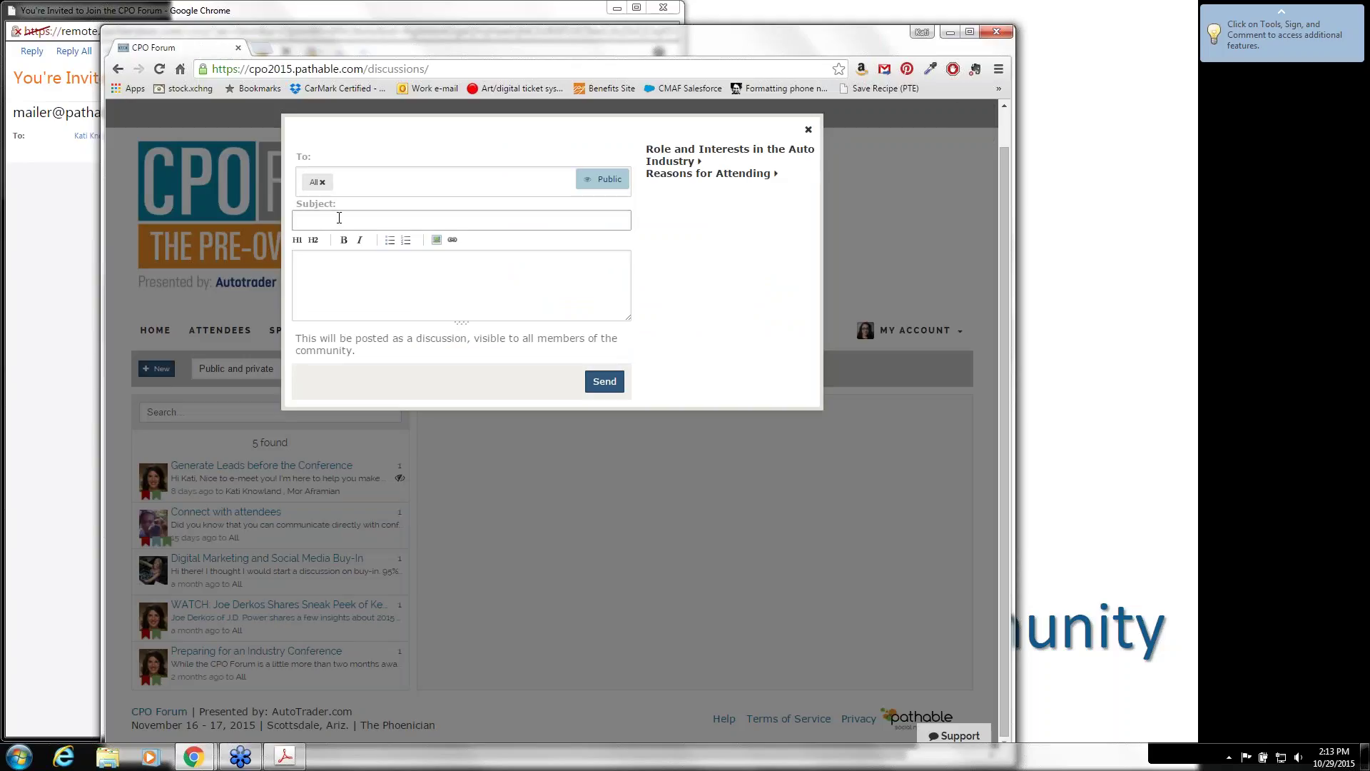
{"action": "left_click", "coordinate": [683, 162]}
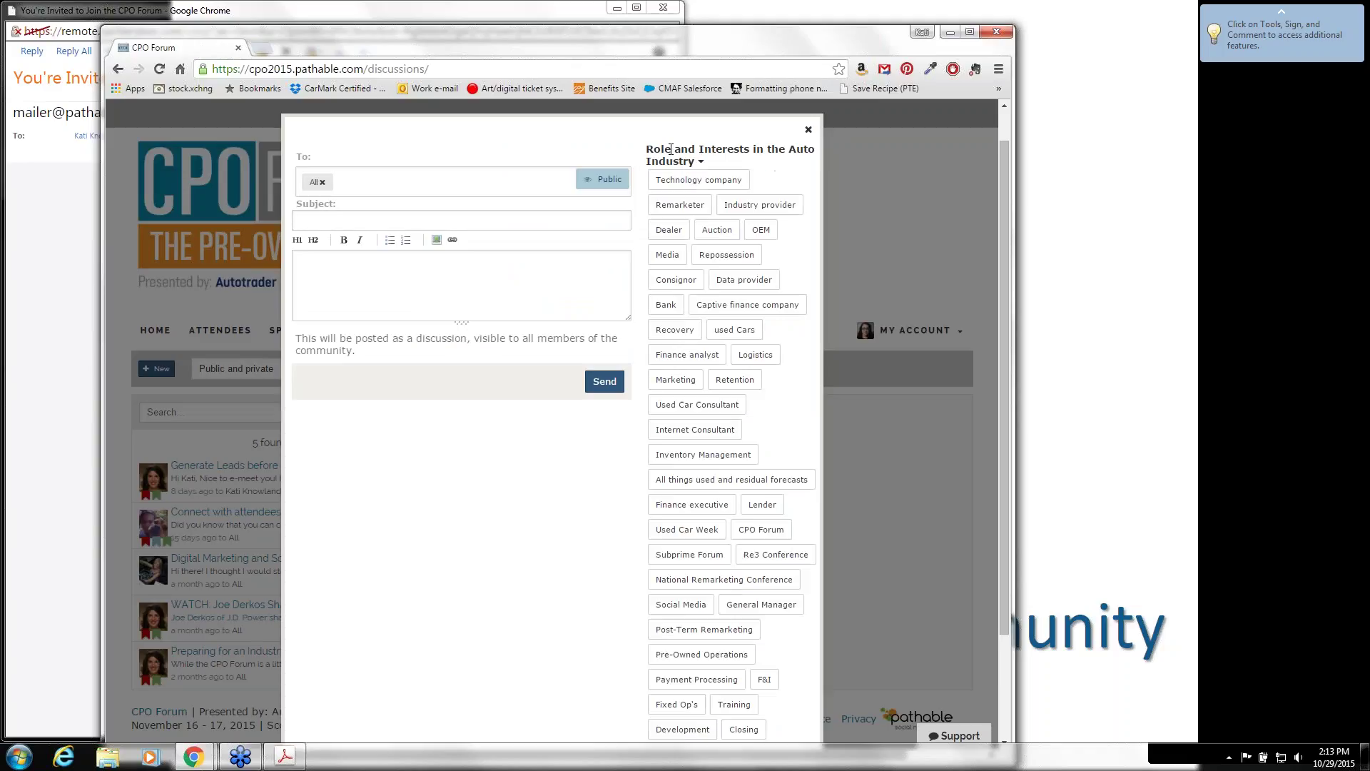
{"action": "left_click", "coordinate": [678, 208]}
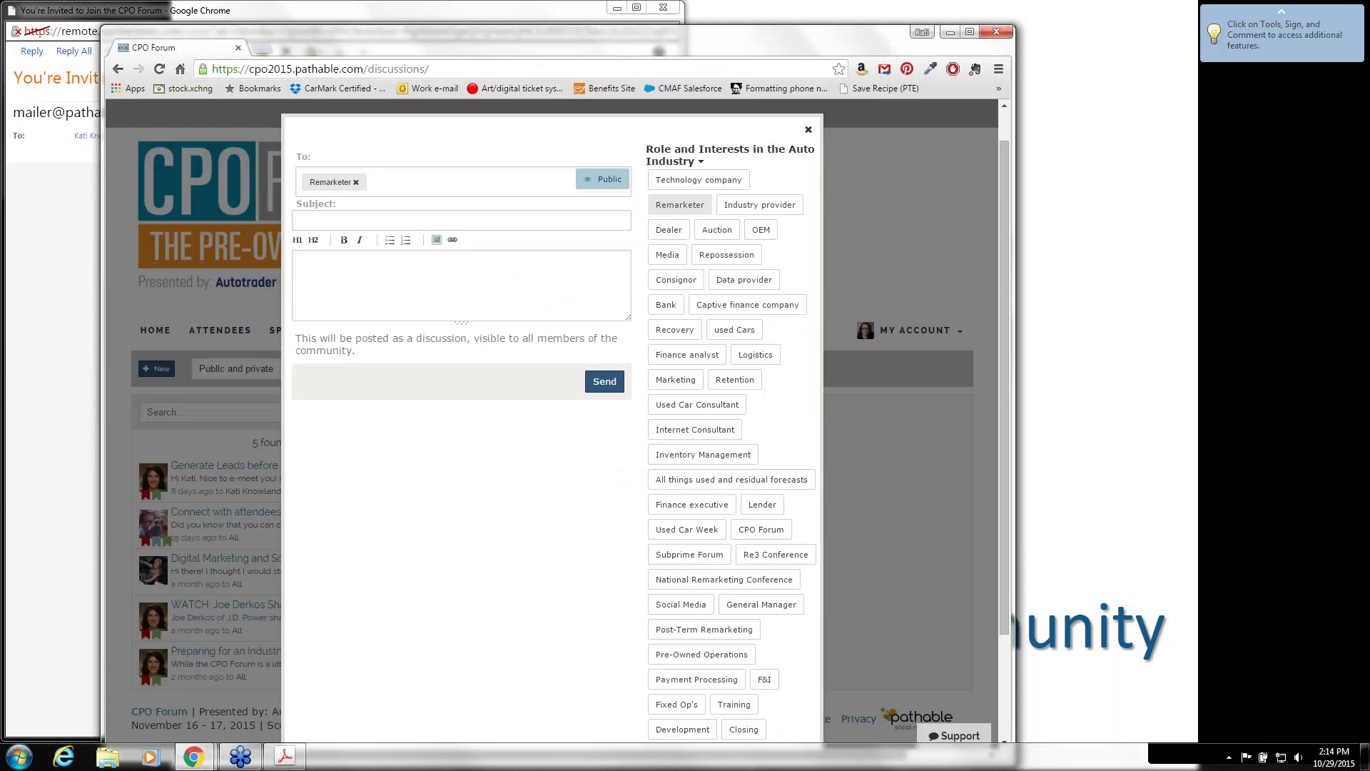
Step: Clear the draft's recipients, try looking up an attendee by first name, and discard the draft
{"action": "left_click", "coordinate": [355, 183]}
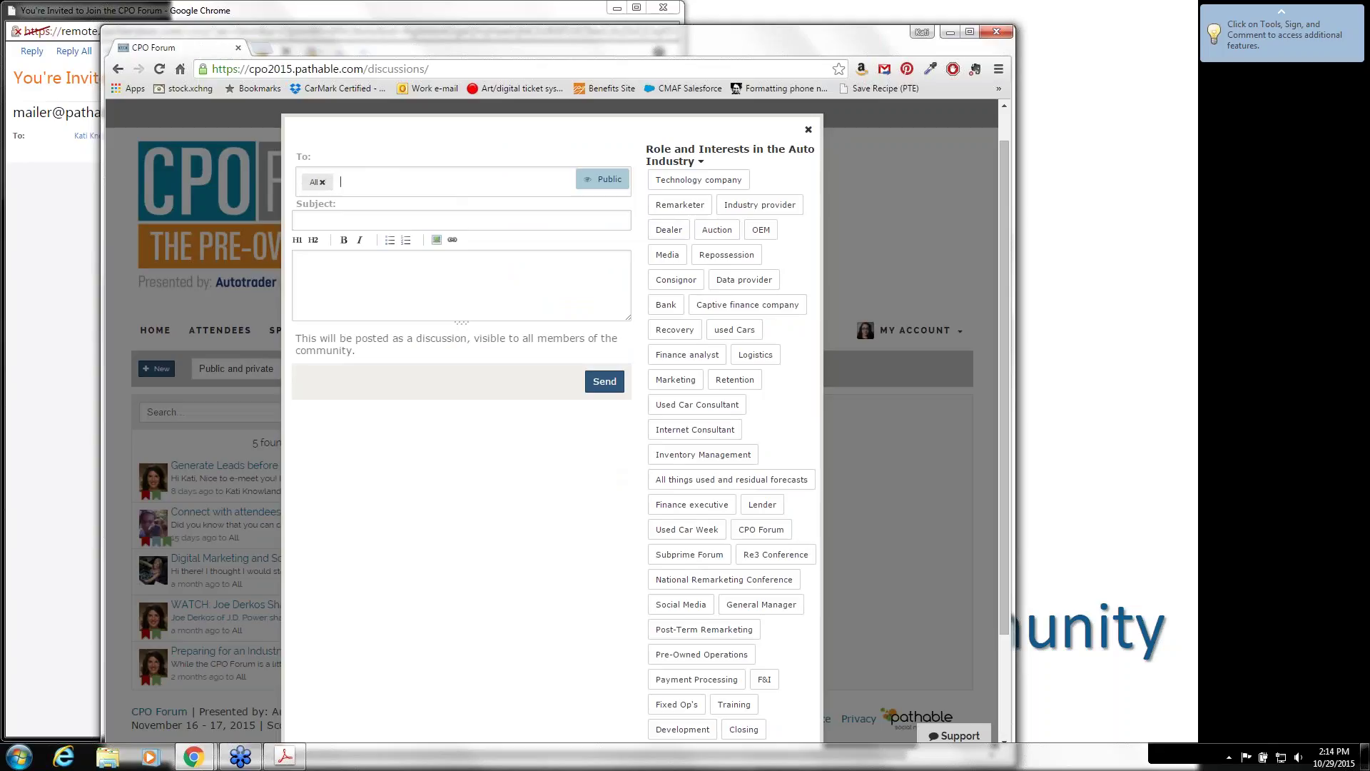
{"action": "left_click", "coordinate": [323, 182]}
{"action": "type", "text": "mar"}
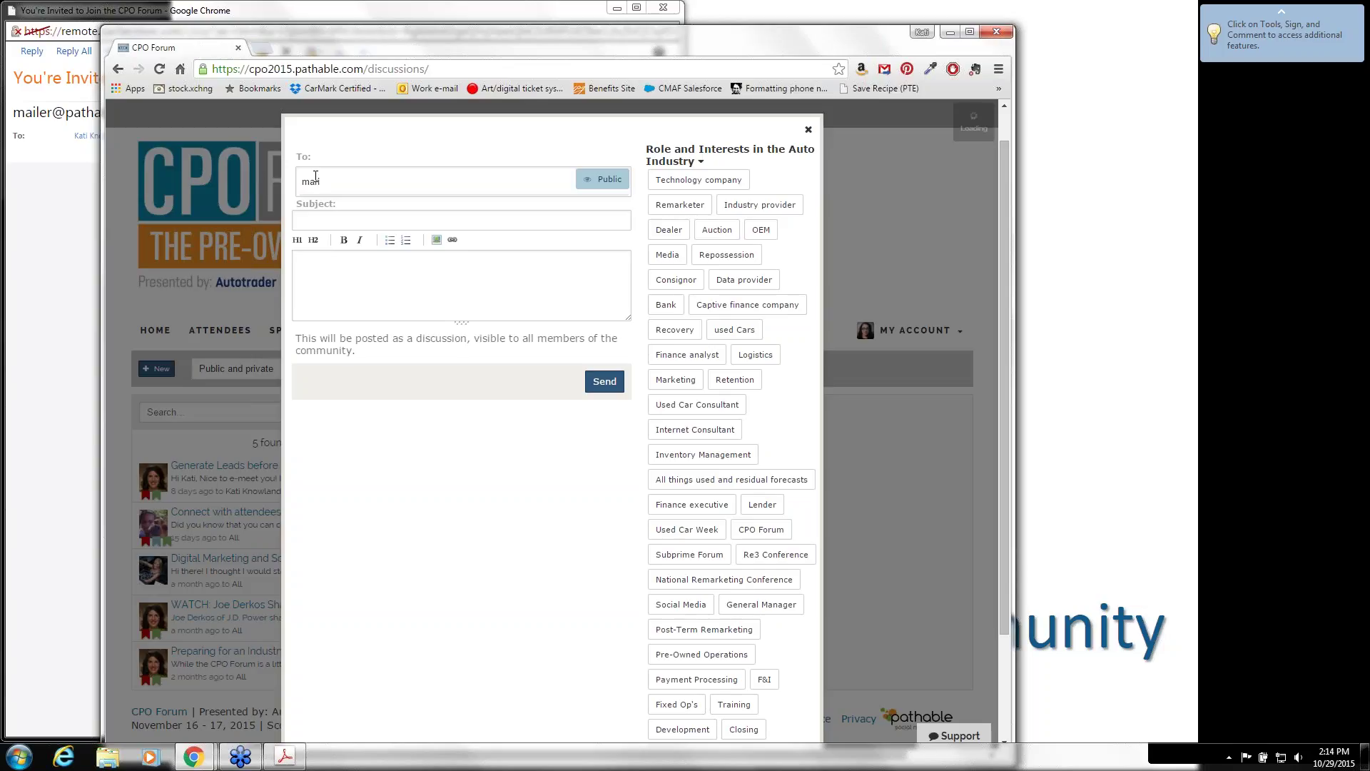
{"action": "type", "text": "i"}
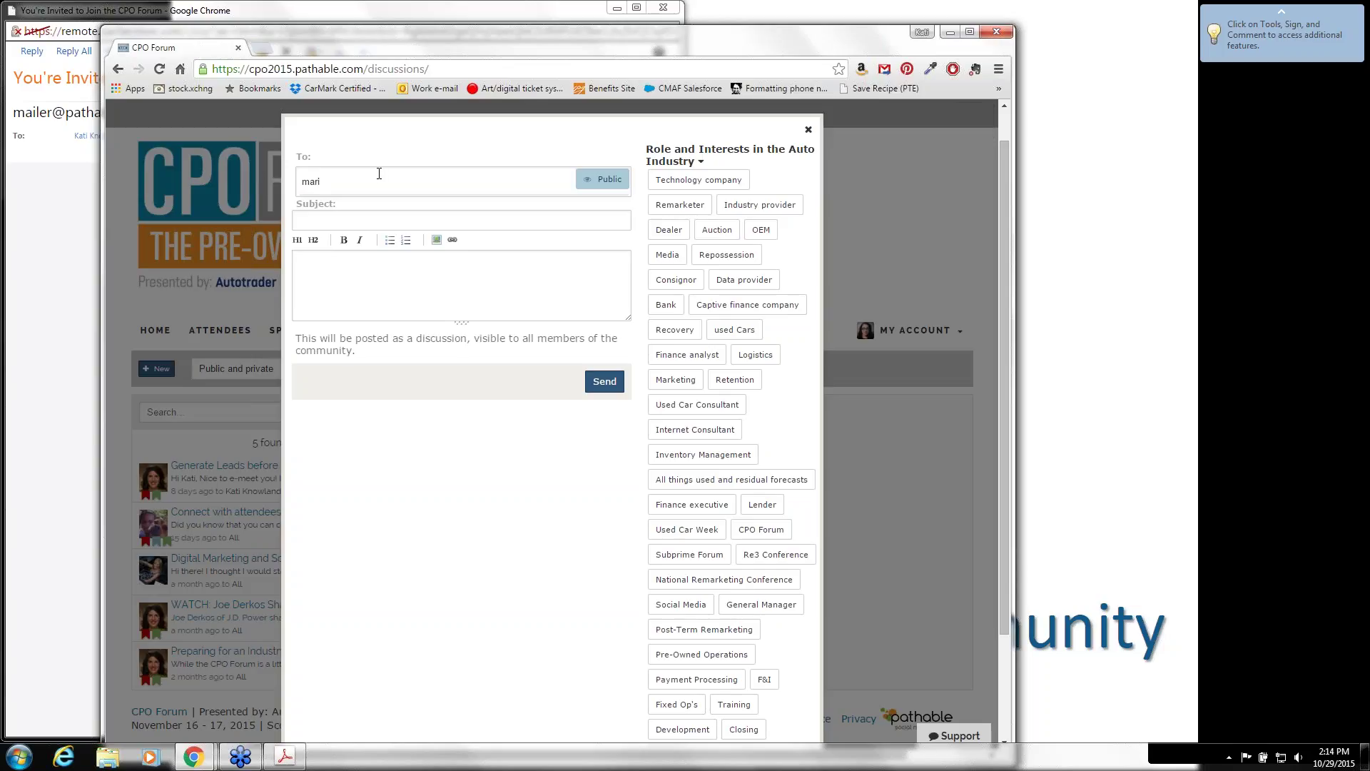
{"action": "left_click_drag", "start_coordinate": [379, 175], "coordinate": [301, 178]}
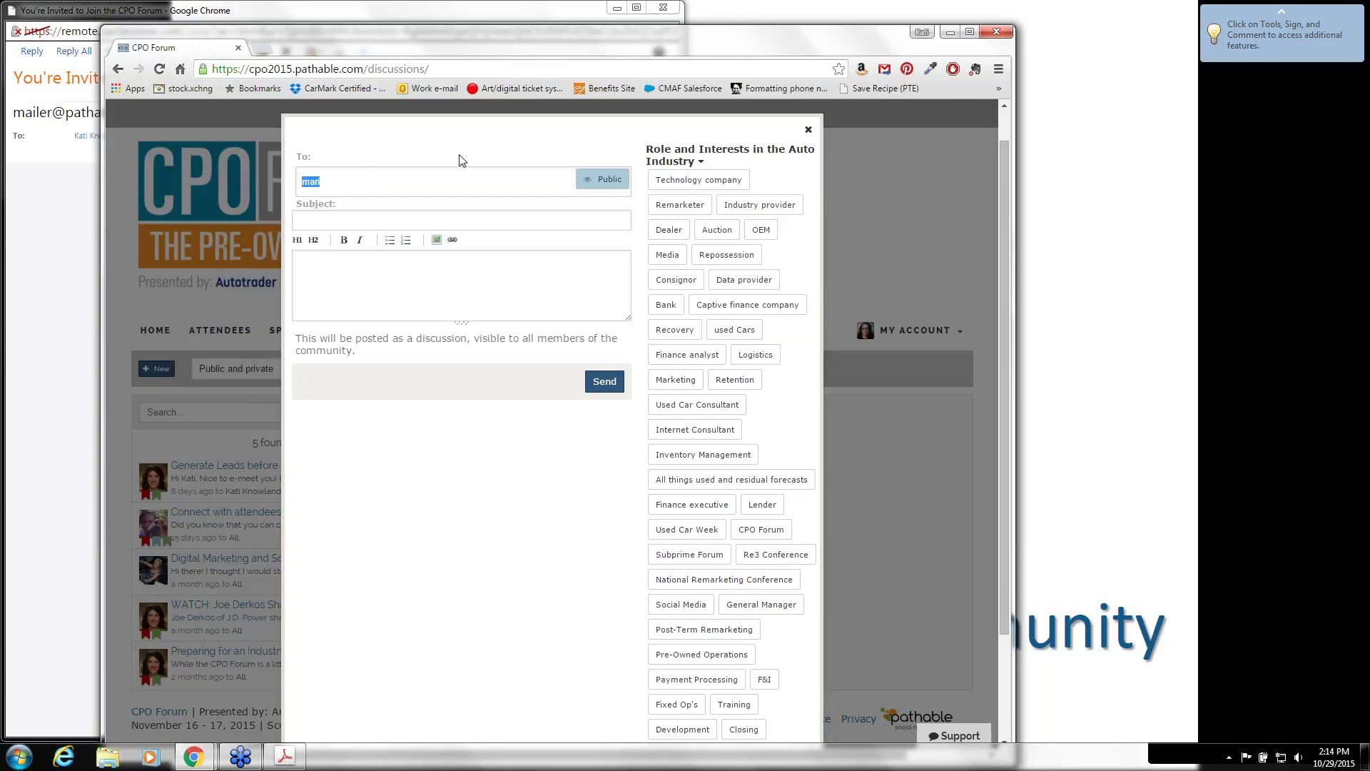
{"action": "key", "text": "BackSpace"}
{"action": "left_click_drag", "start_coordinate": [354, 349], "coordinate": [336, 250]}
{"action": "left_click", "coordinate": [424, 178]}
{"action": "left_click", "coordinate": [808, 130]}
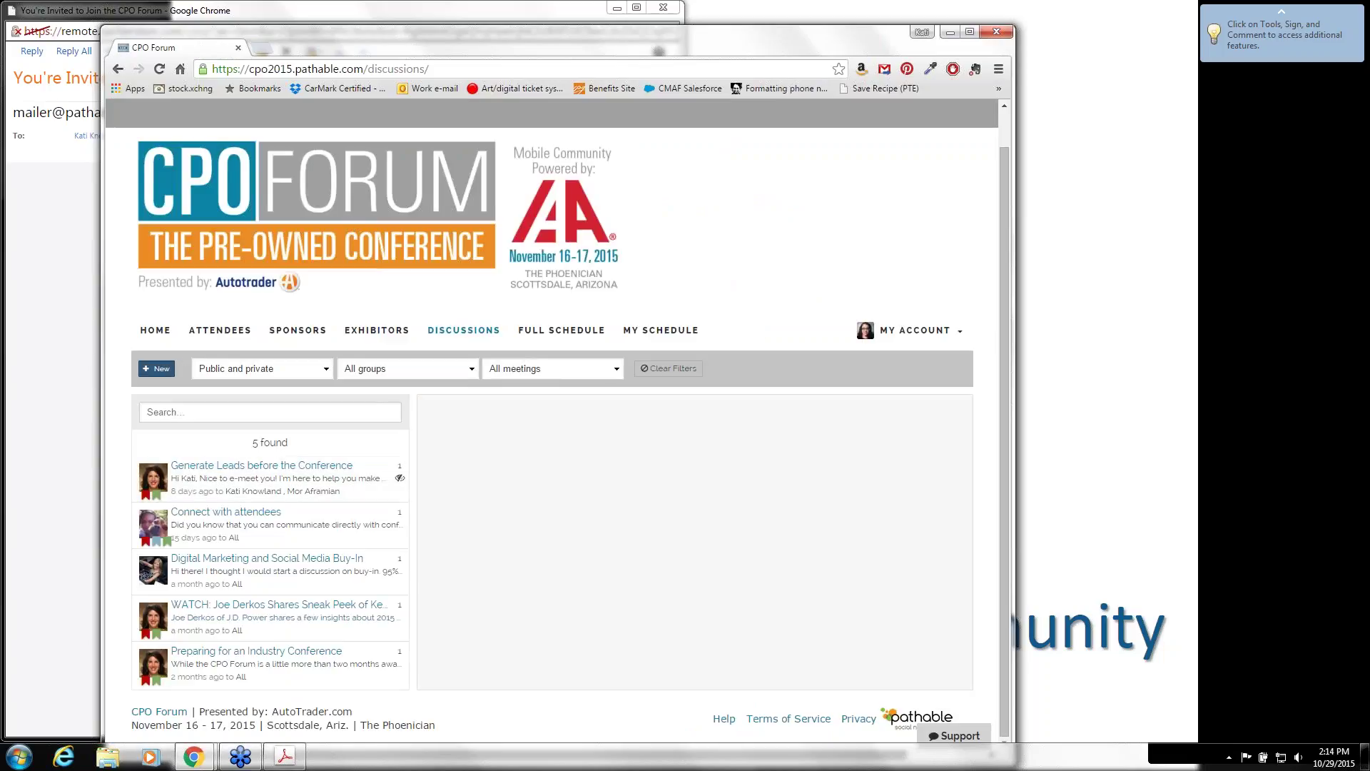
Step: View the "Connect with attendees" discussion and its reply box from the home page, and return to the discussions list
{"action": "left_click", "coordinate": [155, 330]}
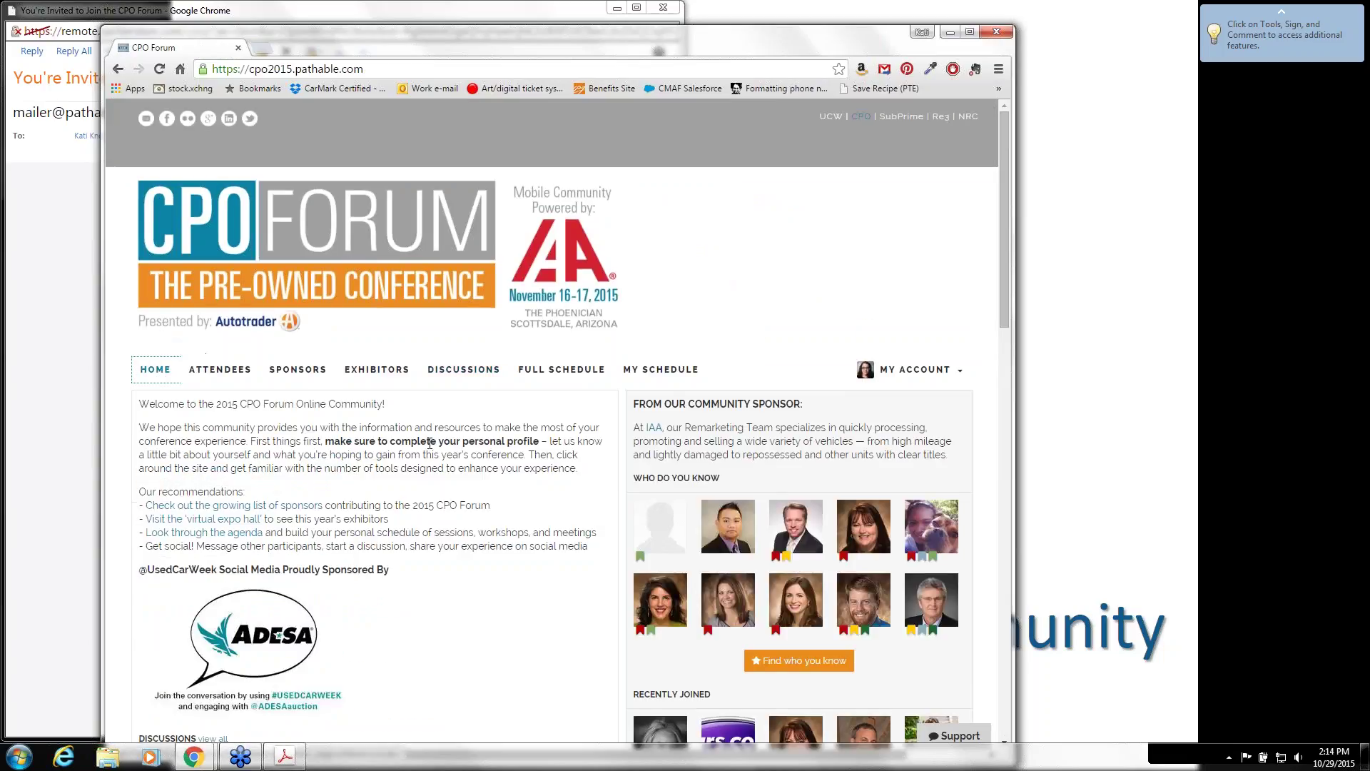
{"action": "scroll", "coordinate": [430, 442], "scroll_direction": "down", "scroll_amount": 4}
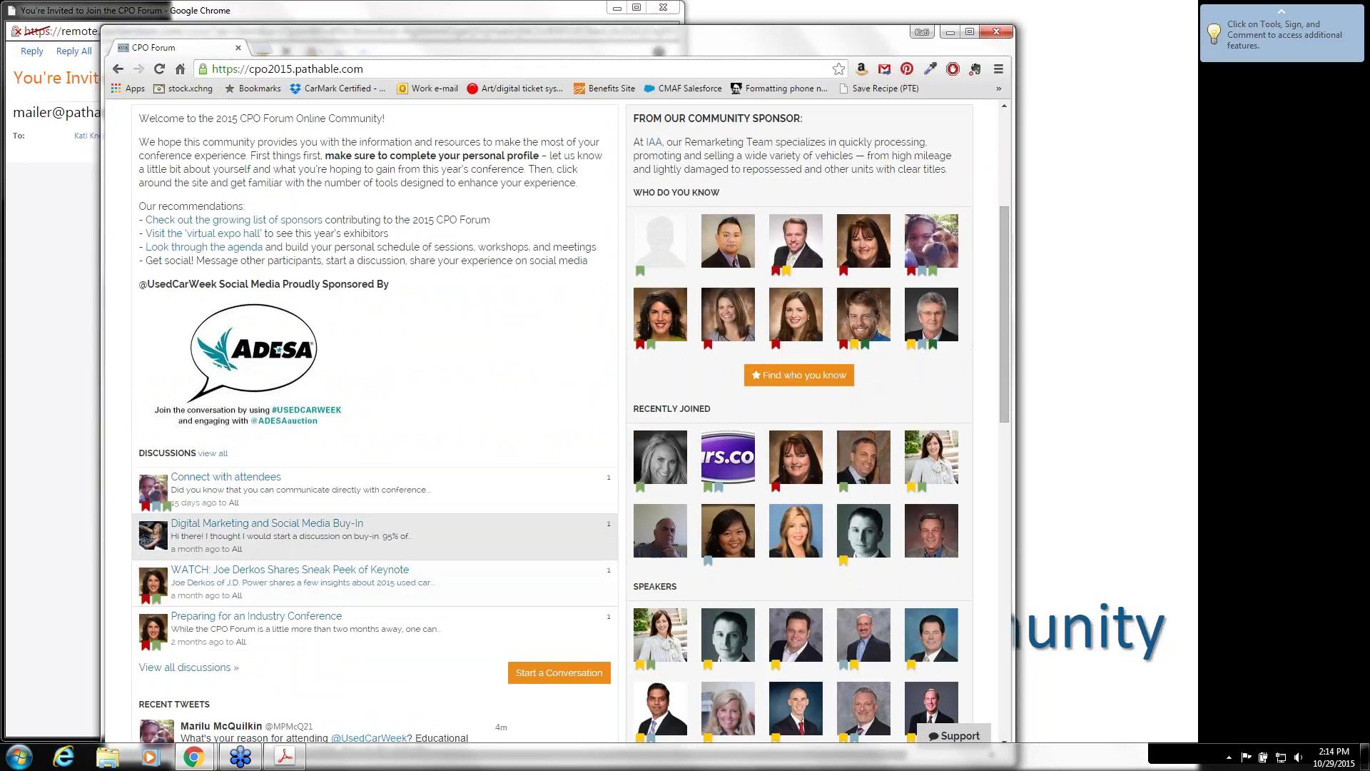
{"action": "left_click", "coordinate": [229, 496]}
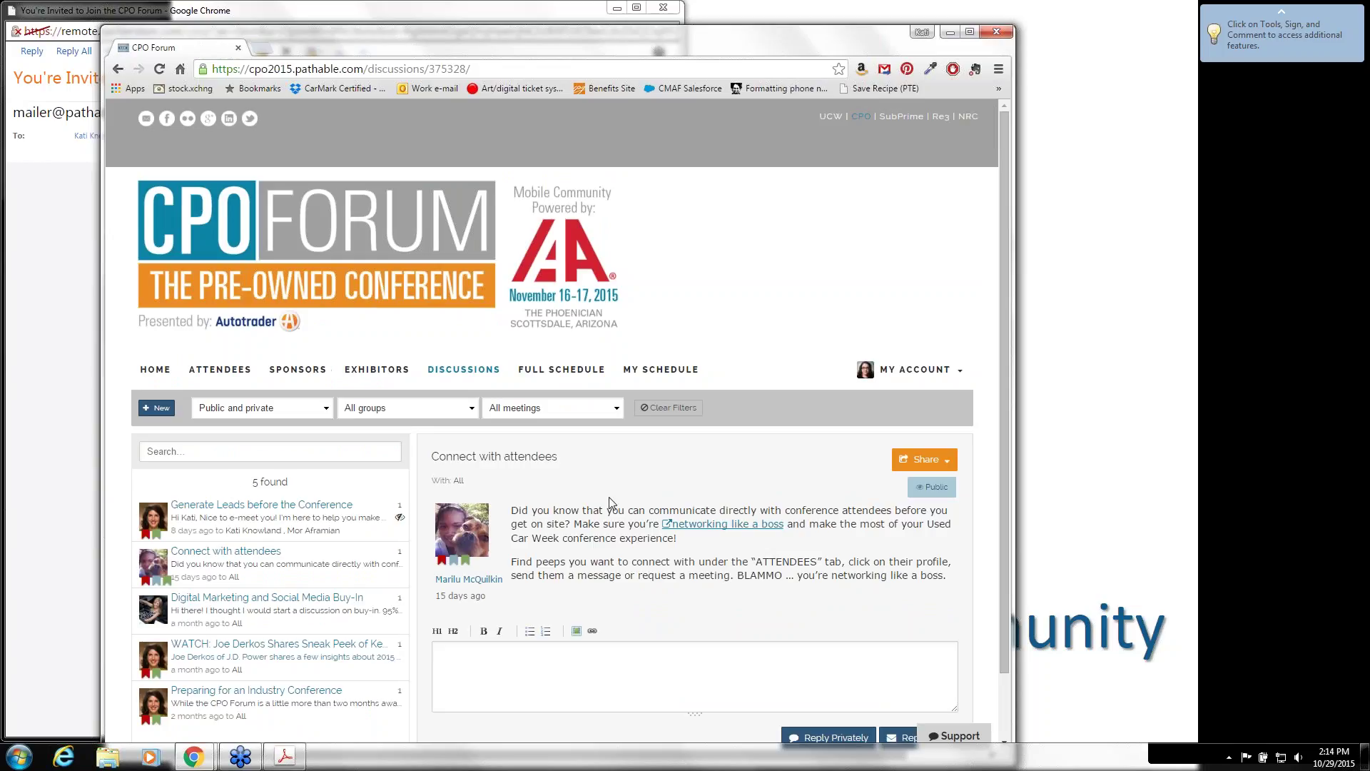
{"action": "left_click", "coordinate": [573, 655]}
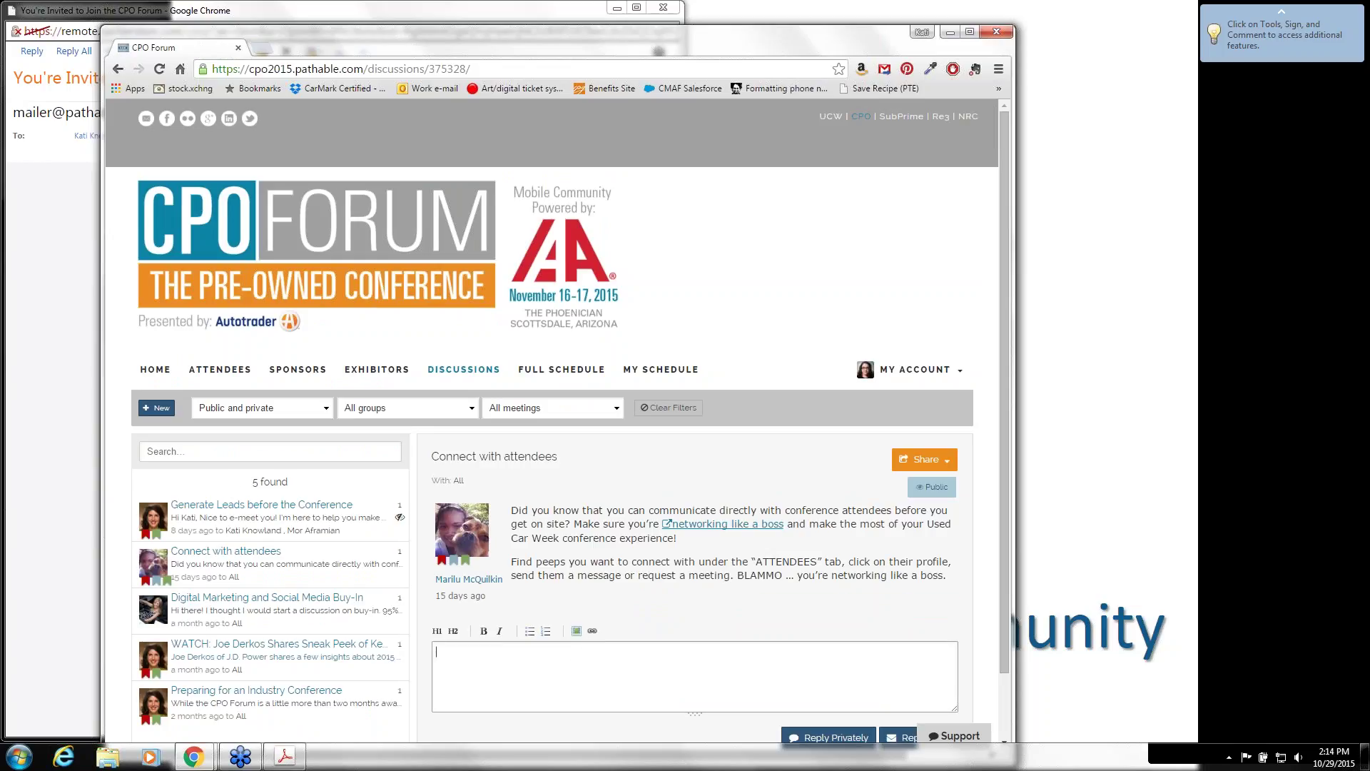
{"action": "left_click", "coordinate": [455, 370]}
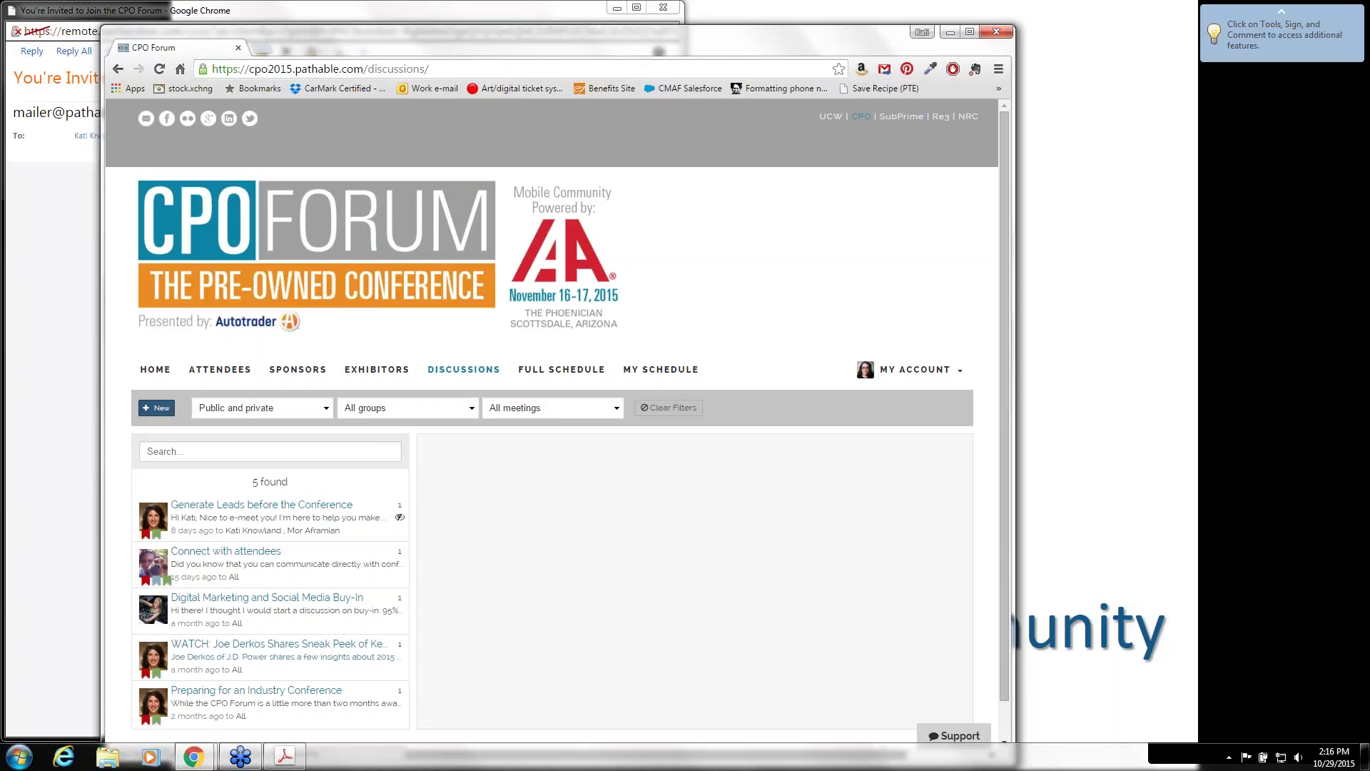
{"action": "left_click", "coordinate": [464, 369]}
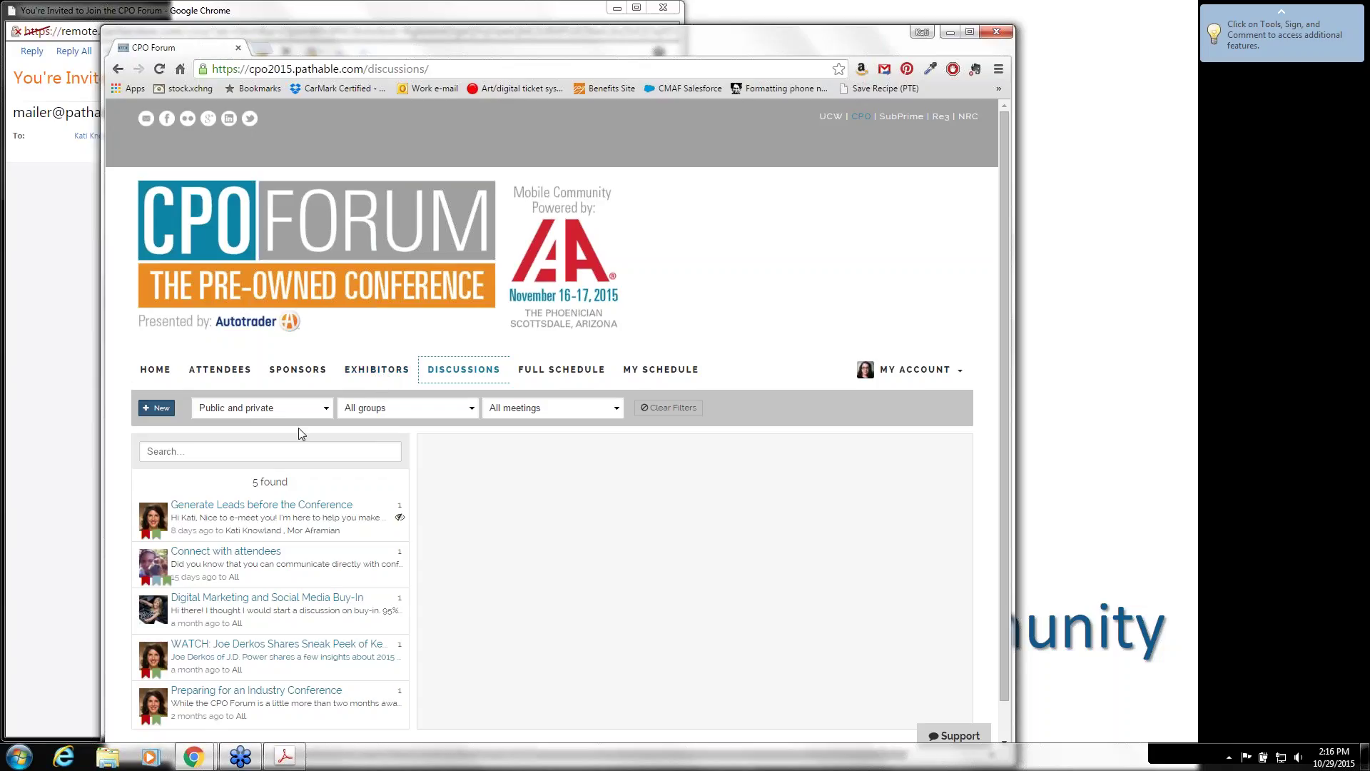
Step: Open a private message to the Auto Remarketing conference coordinator from the attendee list and close it unsent
{"action": "left_click", "coordinate": [215, 370]}
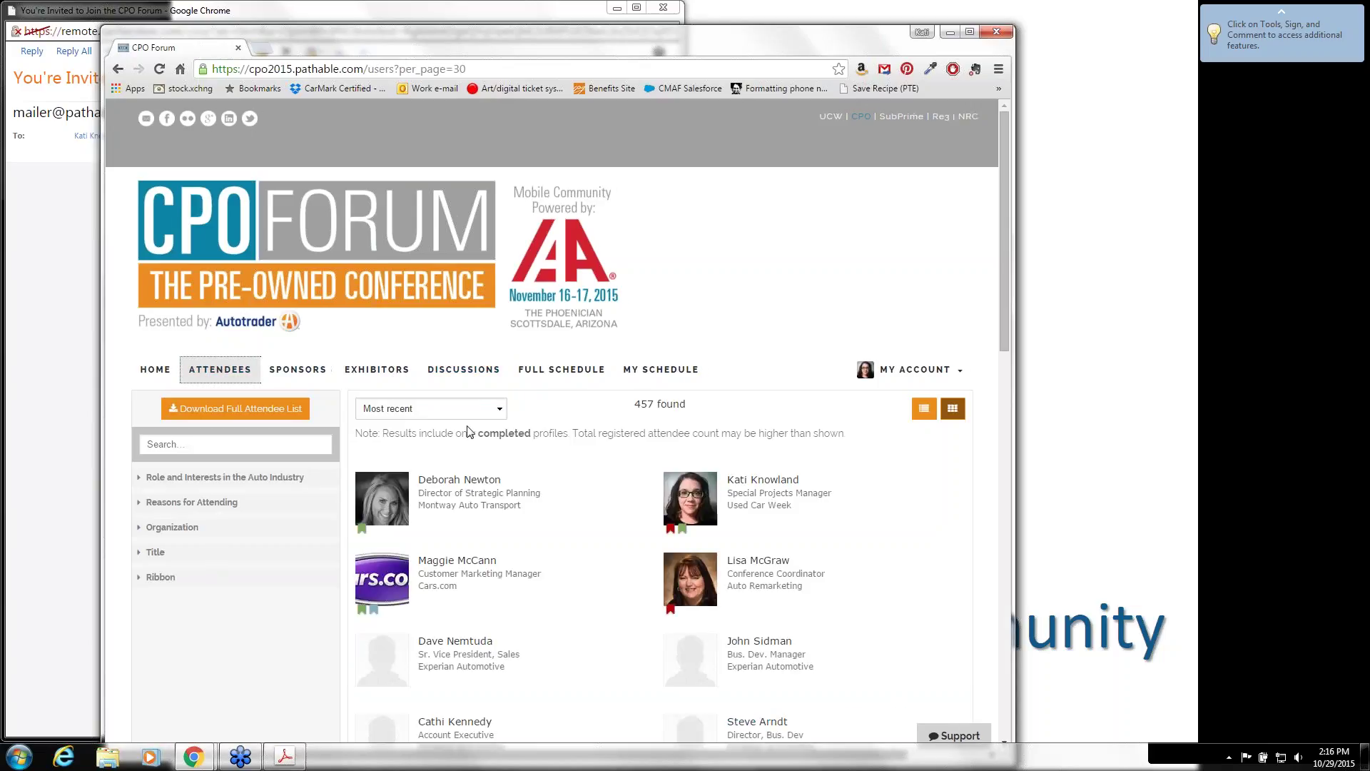
{"action": "scroll", "coordinate": [470, 430], "scroll_direction": "down", "scroll_amount": 1}
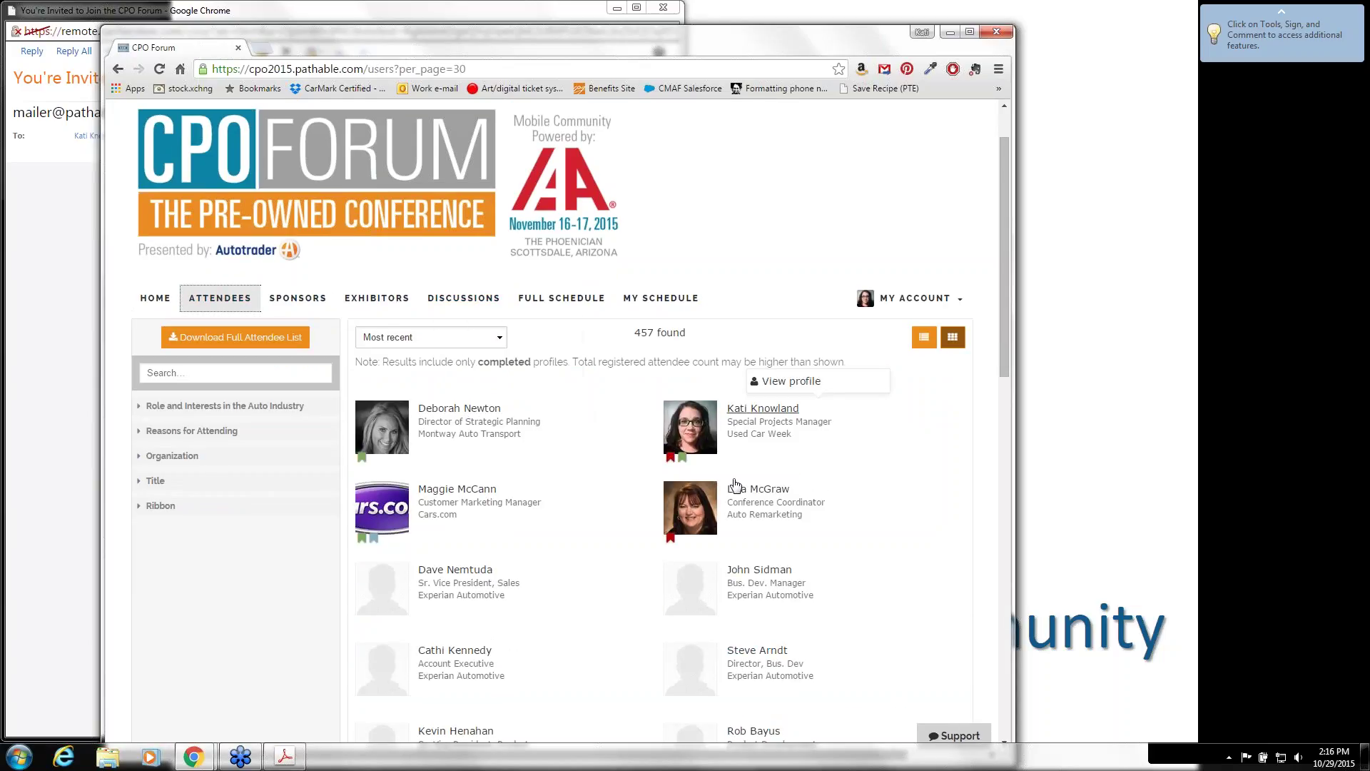
{"action": "mouse_move", "coordinate": [738, 492]}
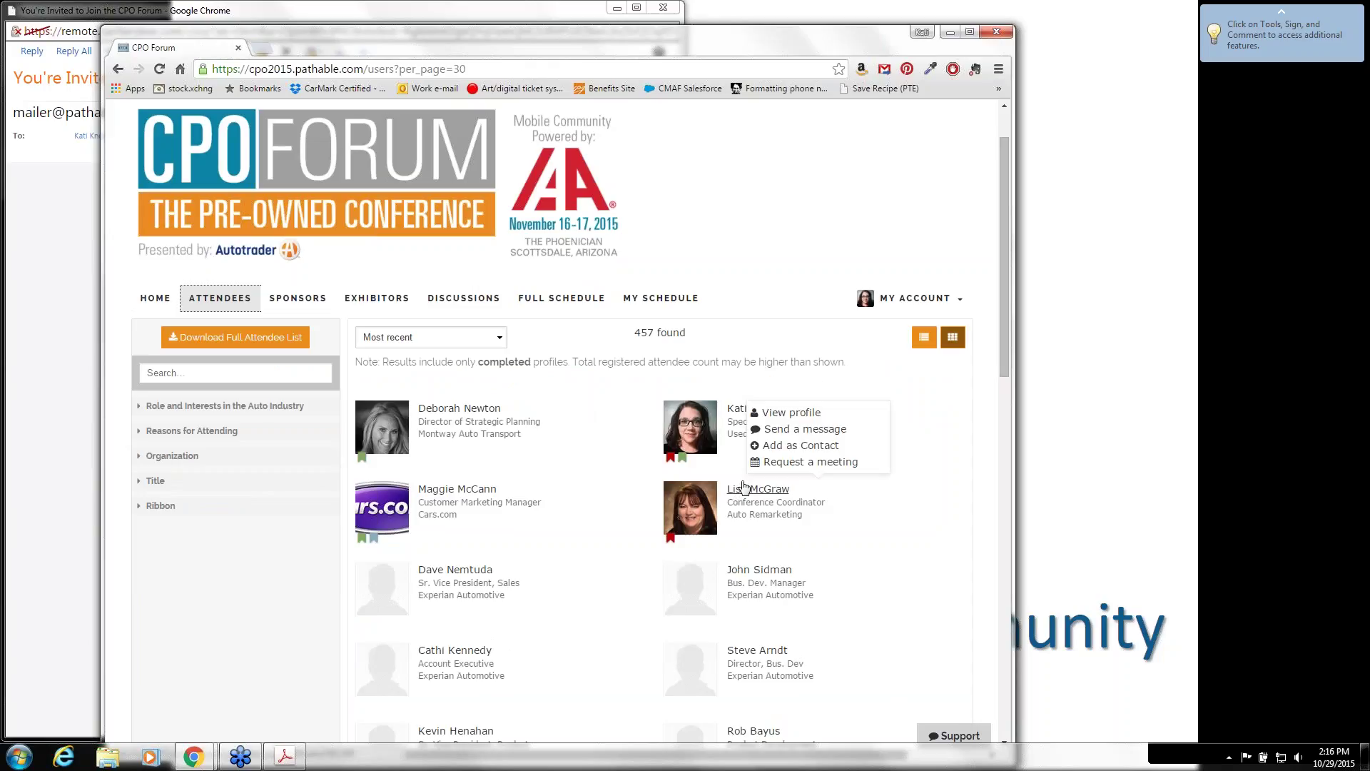
{"action": "left_click", "coordinate": [769, 429]}
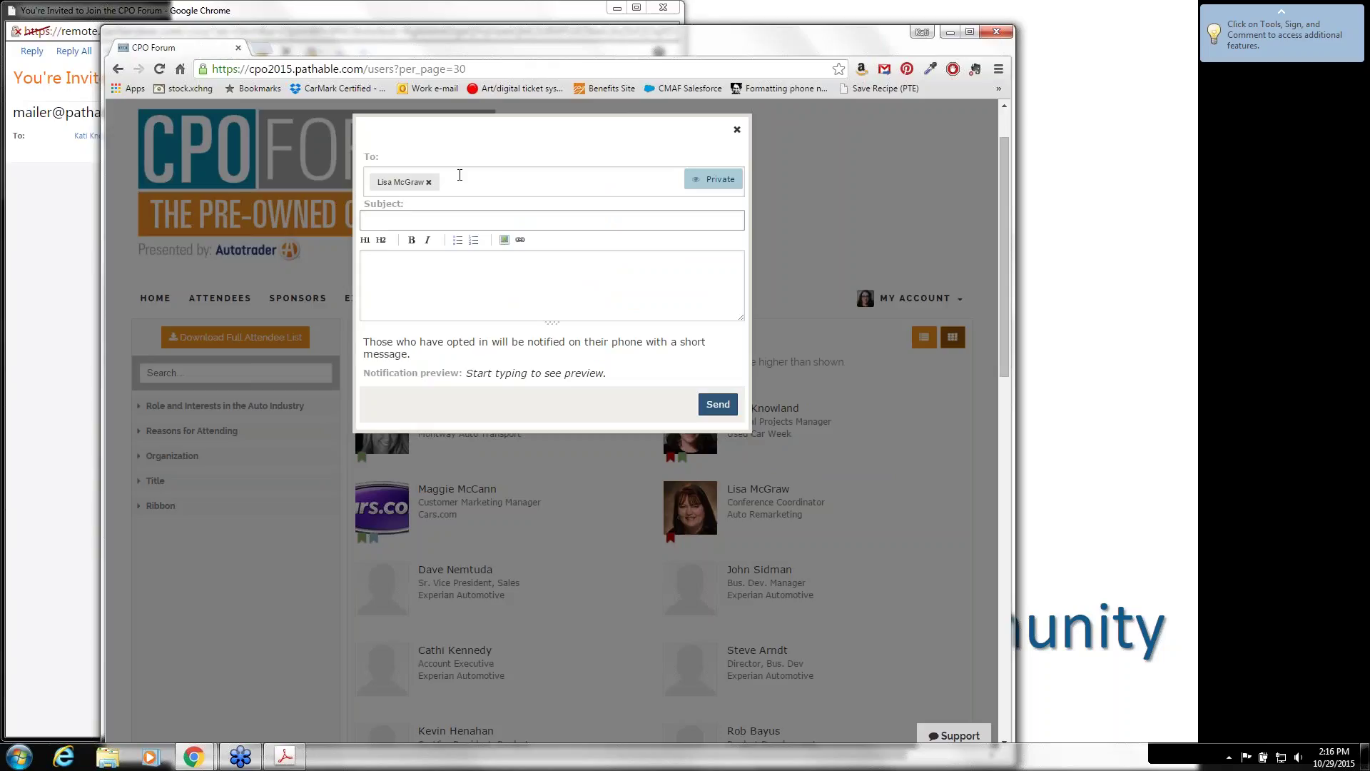
{"action": "left_click", "coordinate": [737, 131]}
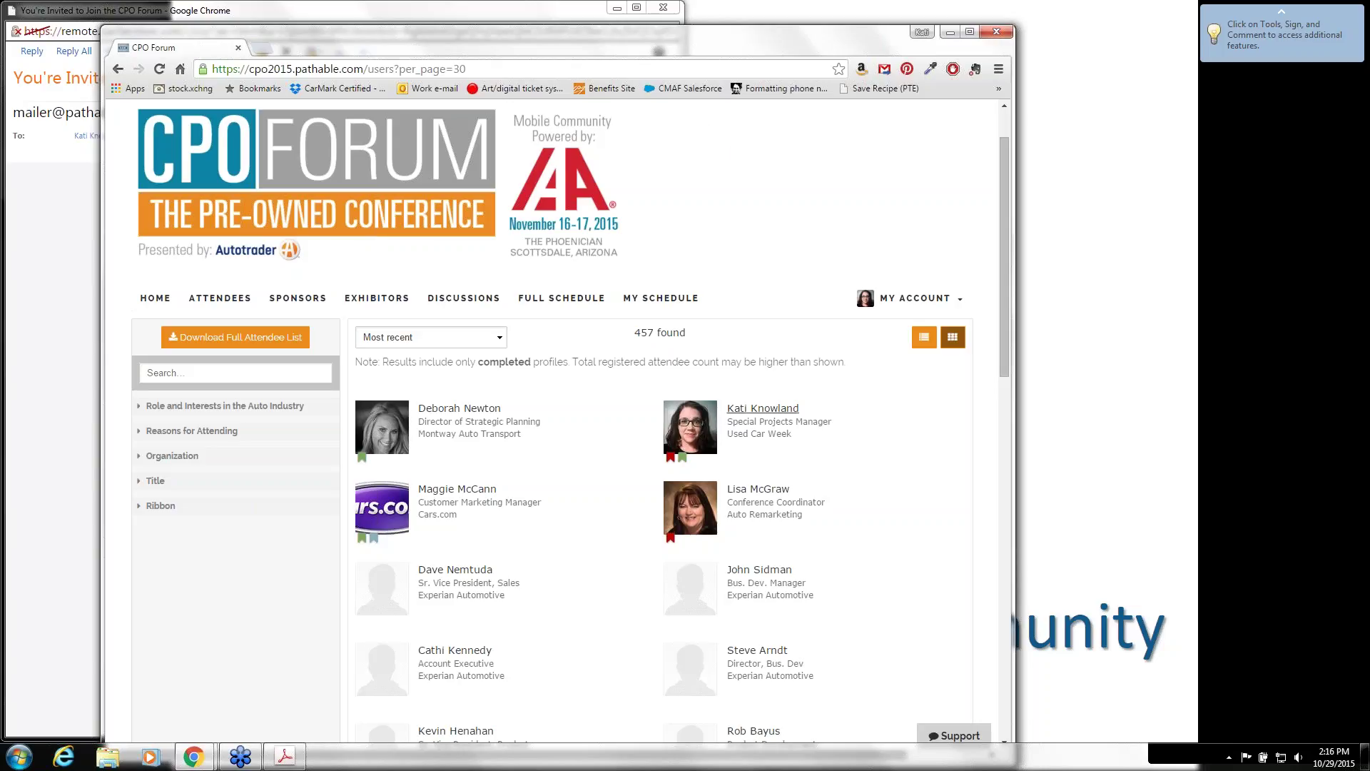
Step: Open a meeting request with the Auto Remarketing conference coordinator and examine the calendar for busy times on Monday 11/16
{"action": "mouse_move", "coordinate": [766, 503]}
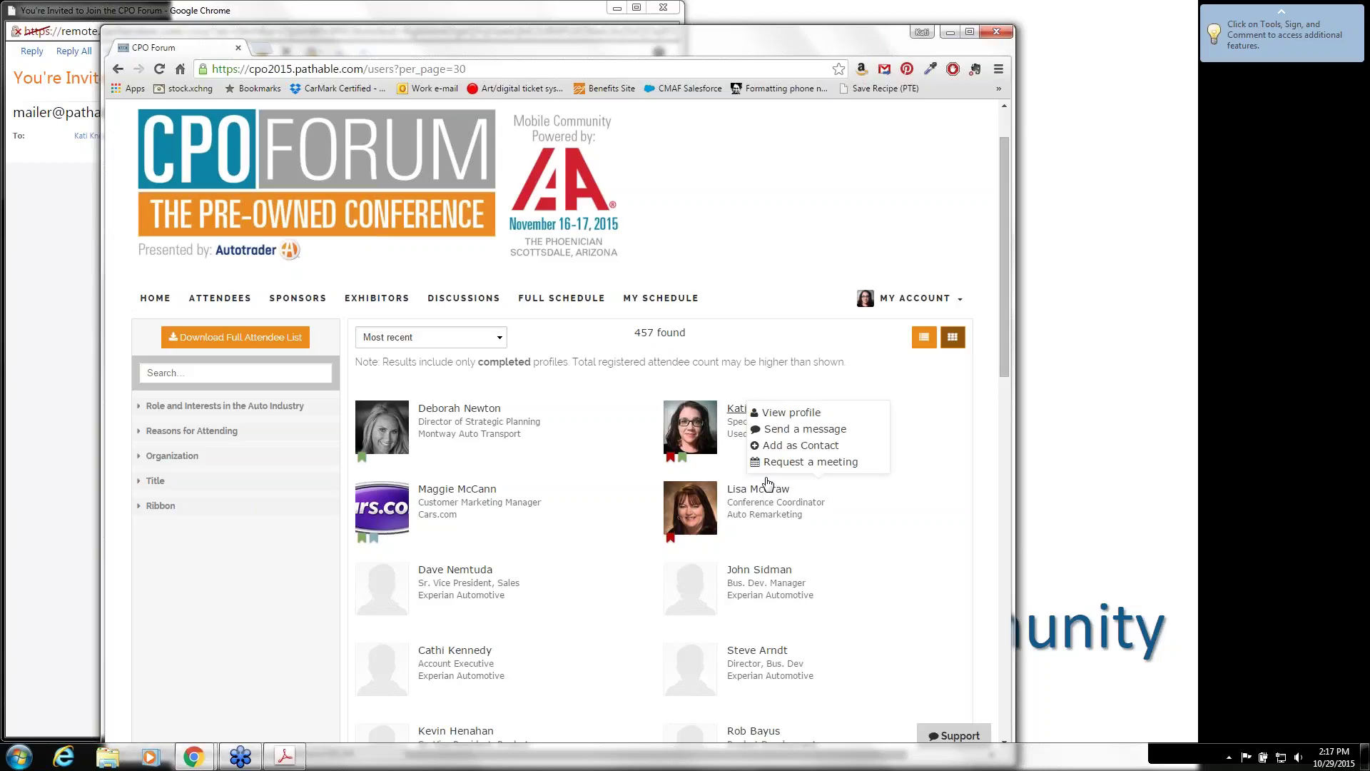
{"action": "left_click", "coordinate": [768, 464]}
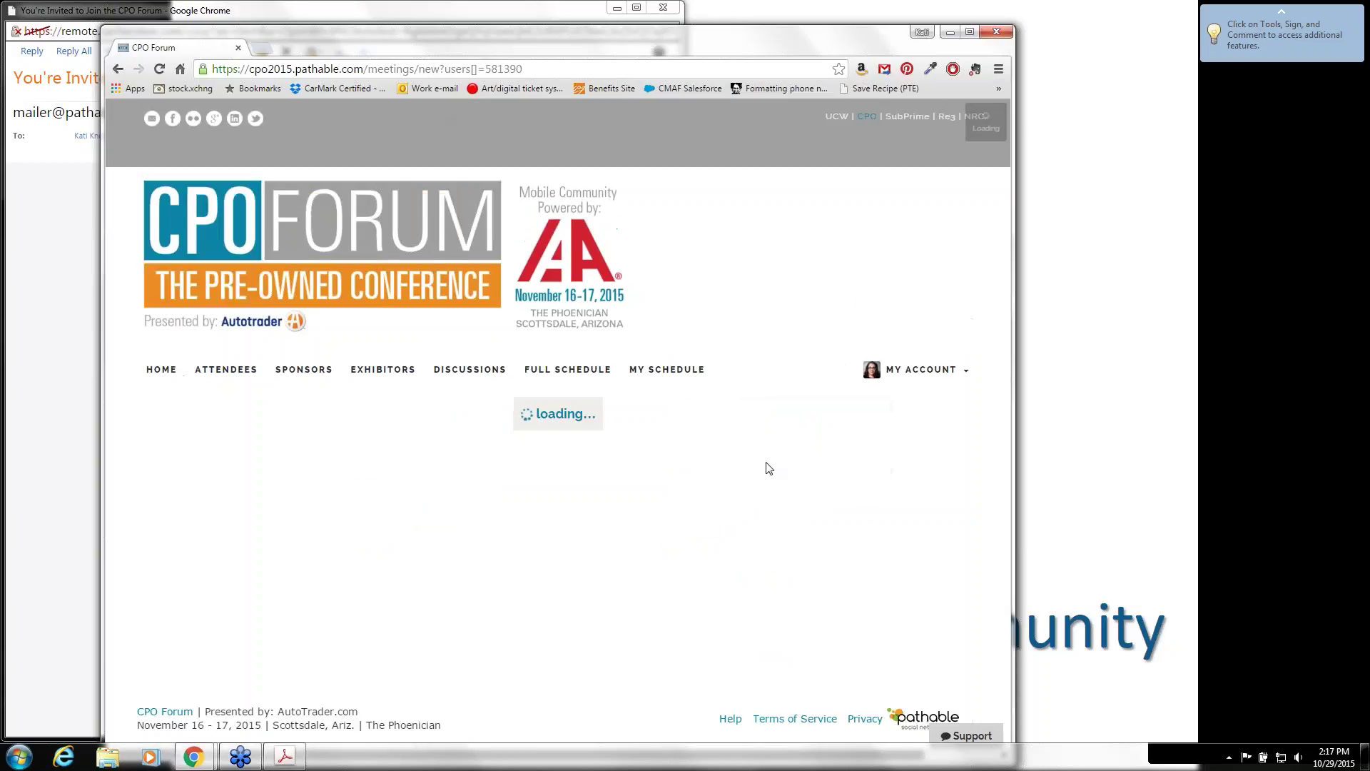
{"action": "scroll", "coordinate": [764, 473], "scroll_direction": "down", "scroll_amount": 2}
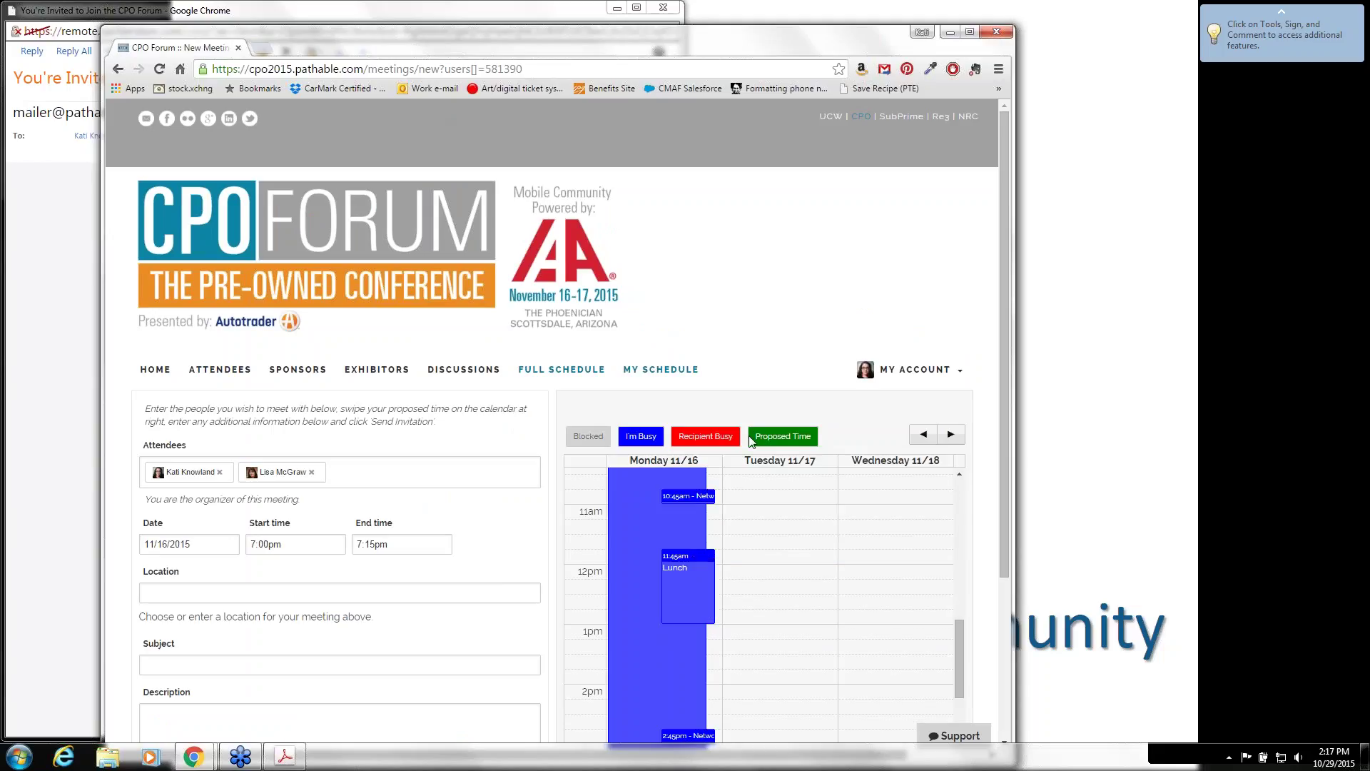
{"action": "scroll", "coordinate": [682, 383], "scroll_direction": "down", "scroll_amount": 2}
{"action": "scroll", "coordinate": [670, 354], "scroll_direction": "up", "scroll_amount": 1}
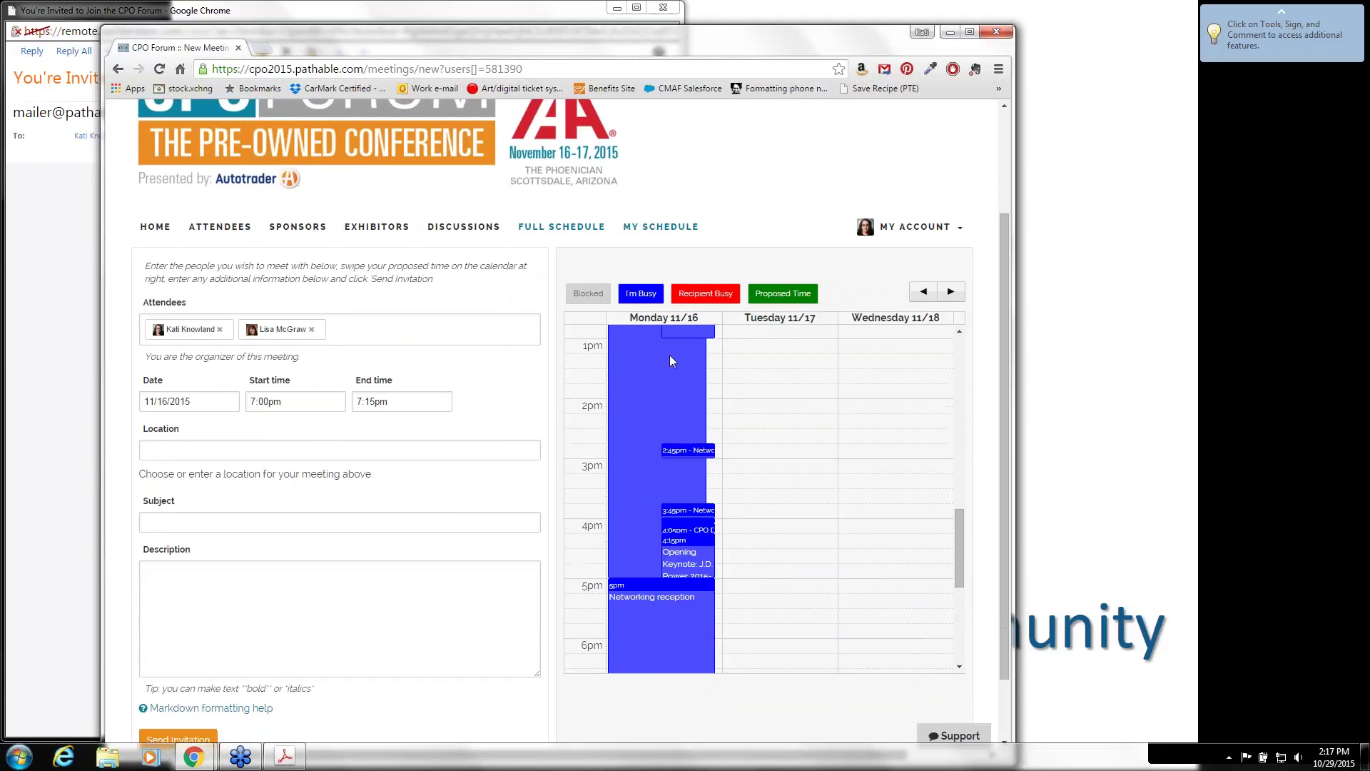
{"action": "scroll", "coordinate": [669, 353], "scroll_direction": "down", "scroll_amount": 1}
{"action": "scroll", "coordinate": [669, 353], "scroll_direction": "up", "scroll_amount": 1}
{"action": "scroll", "coordinate": [698, 405], "scroll_direction": "up", "scroll_amount": 1}
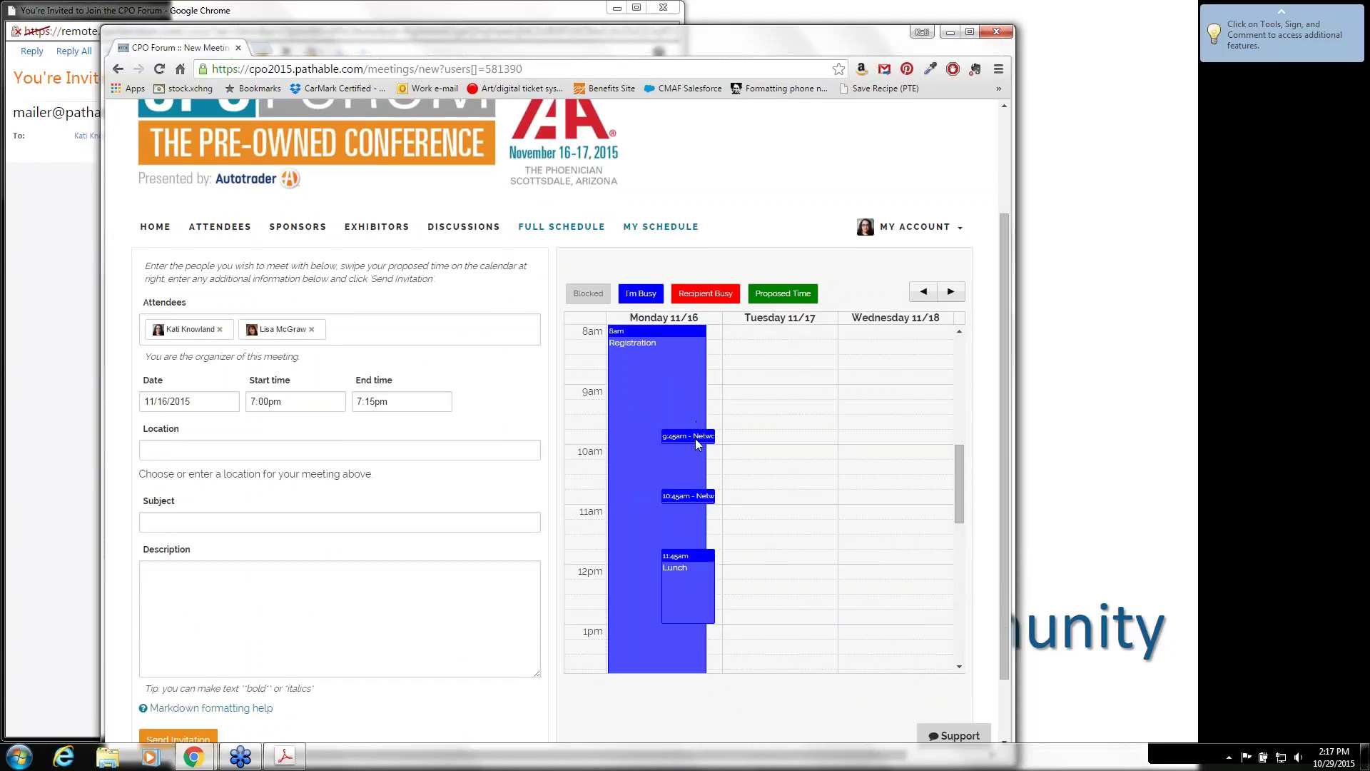
{"action": "scroll", "coordinate": [695, 438], "scroll_direction": "up", "scroll_amount": 1}
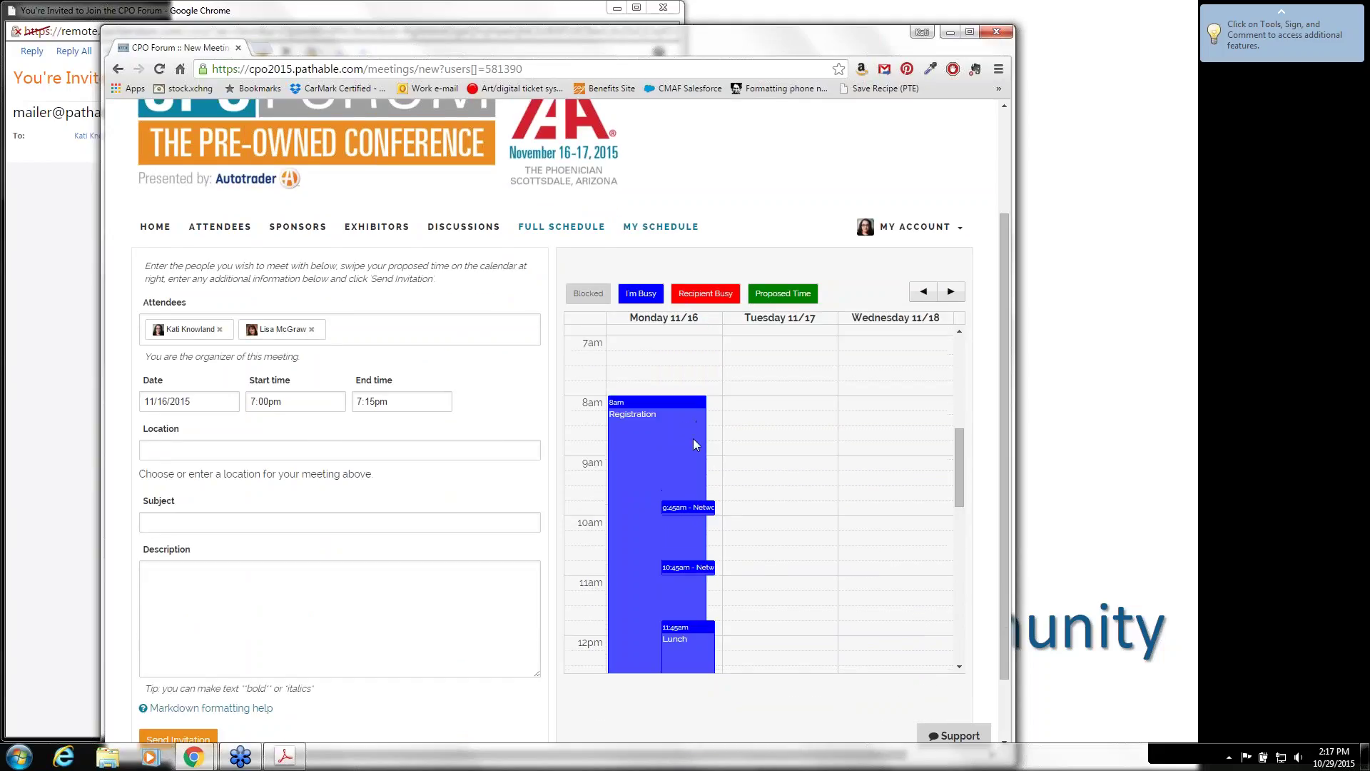
Step: Open the full schedule and browse the Monday, Nov 16th sessions that can be added to the personal agenda
{"action": "left_click", "coordinate": [571, 227]}
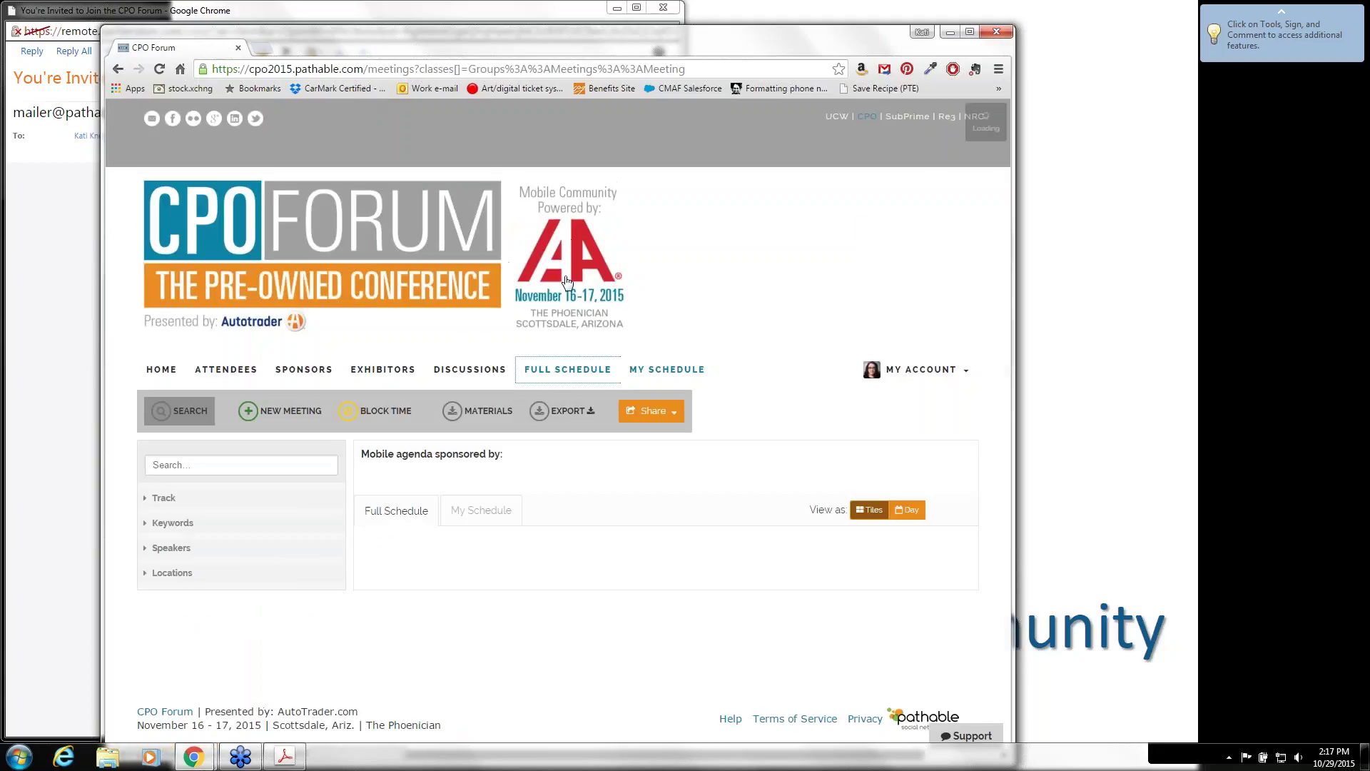
{"action": "scroll", "coordinate": [597, 500], "scroll_direction": "down", "scroll_amount": 4}
{"action": "mouse_move", "coordinate": [575, 499]}
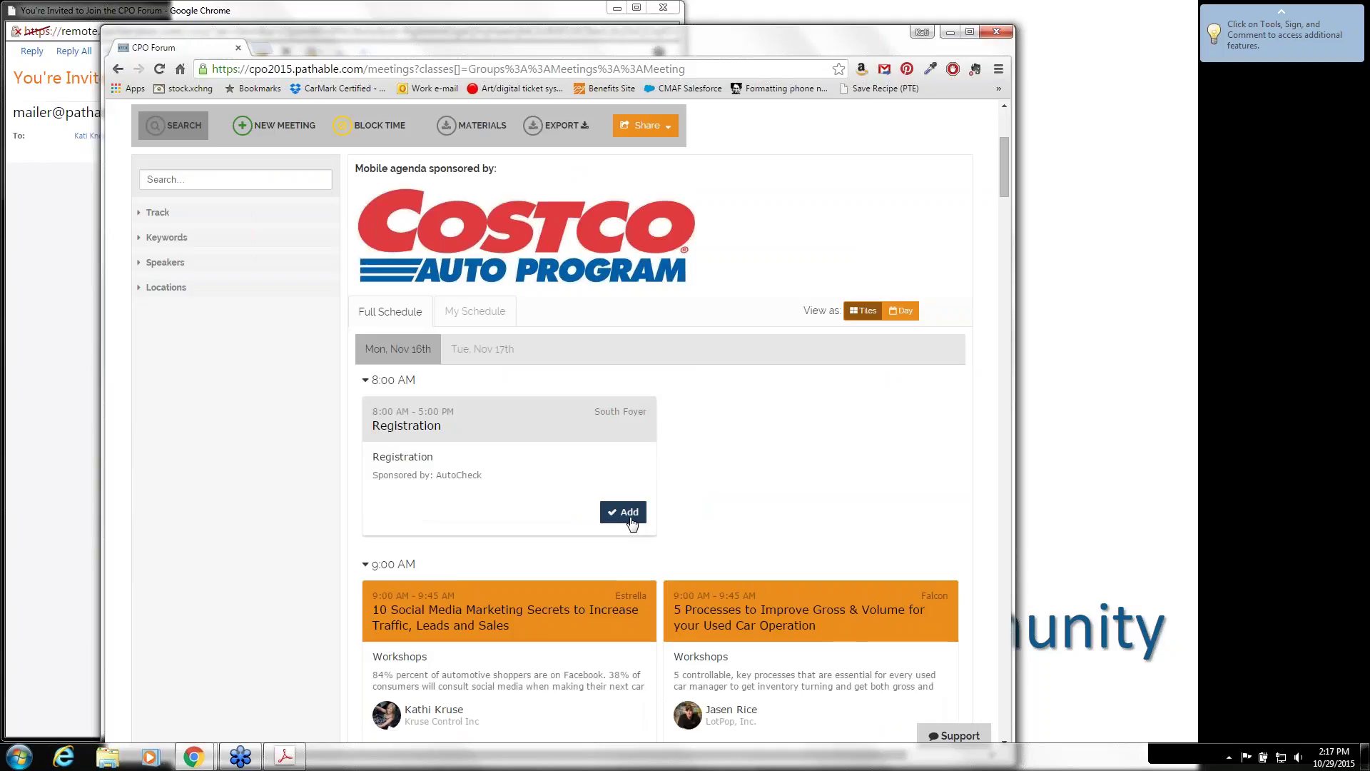
{"action": "scroll", "coordinate": [692, 527], "scroll_direction": "down", "scroll_amount": 2}
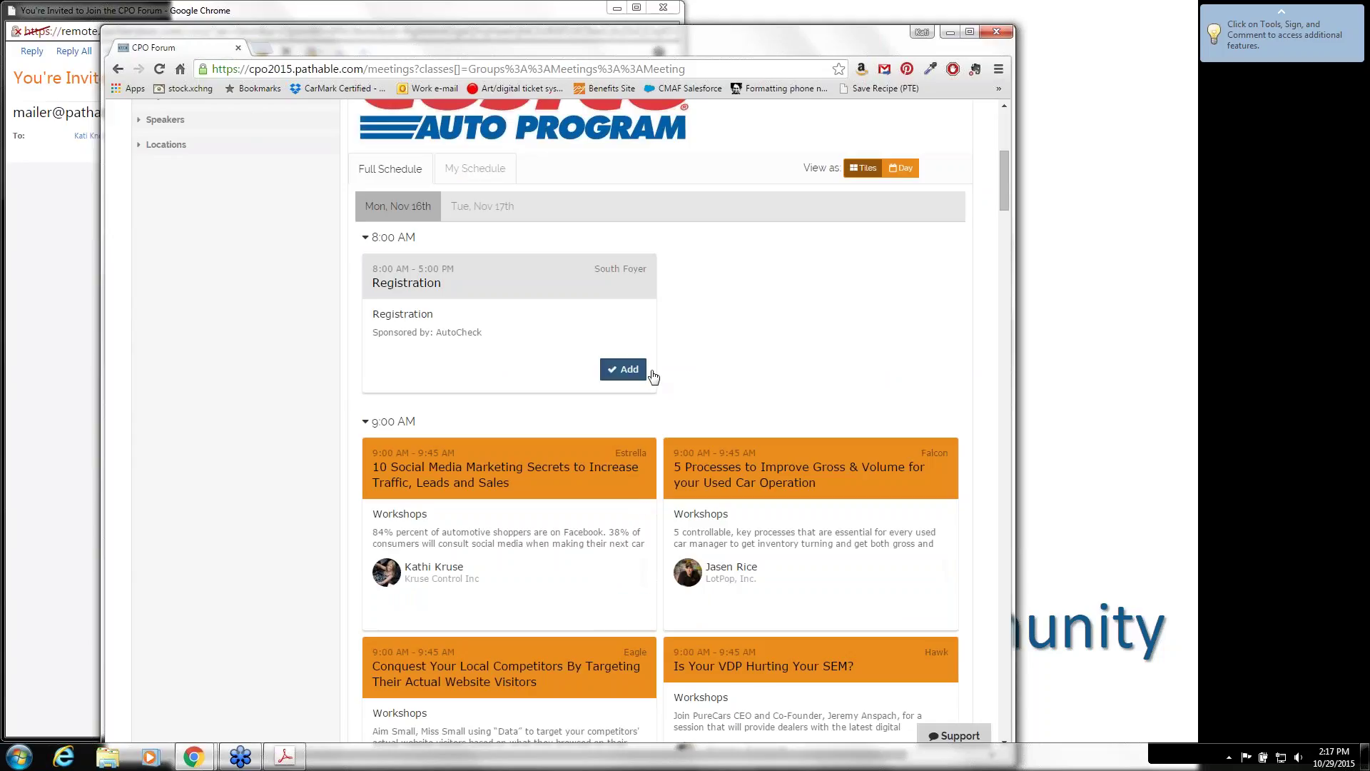
{"action": "scroll", "coordinate": [650, 375], "scroll_direction": "up", "scroll_amount": 1}
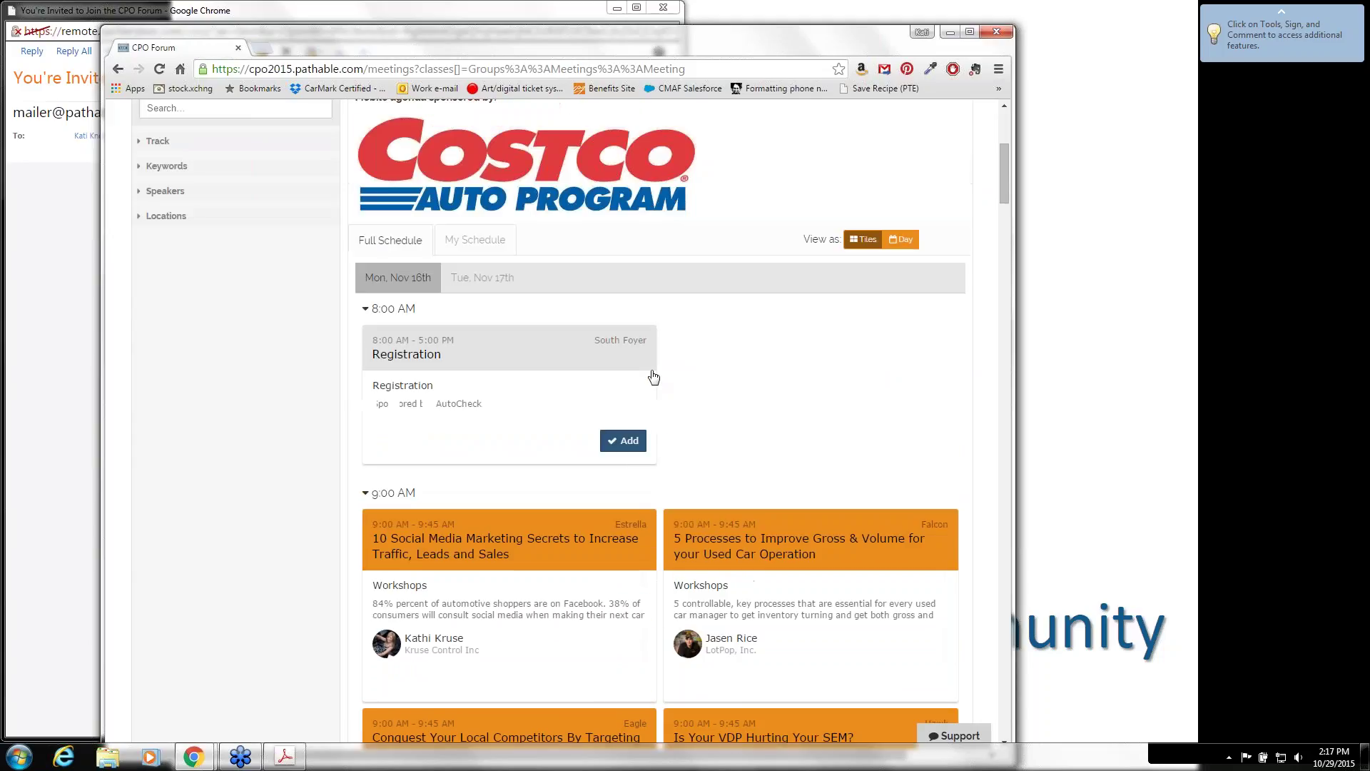
Step: Review the personal schedule calendar for Monday 11/16 and open a blank new meeting form
{"action": "left_click", "coordinate": [504, 241]}
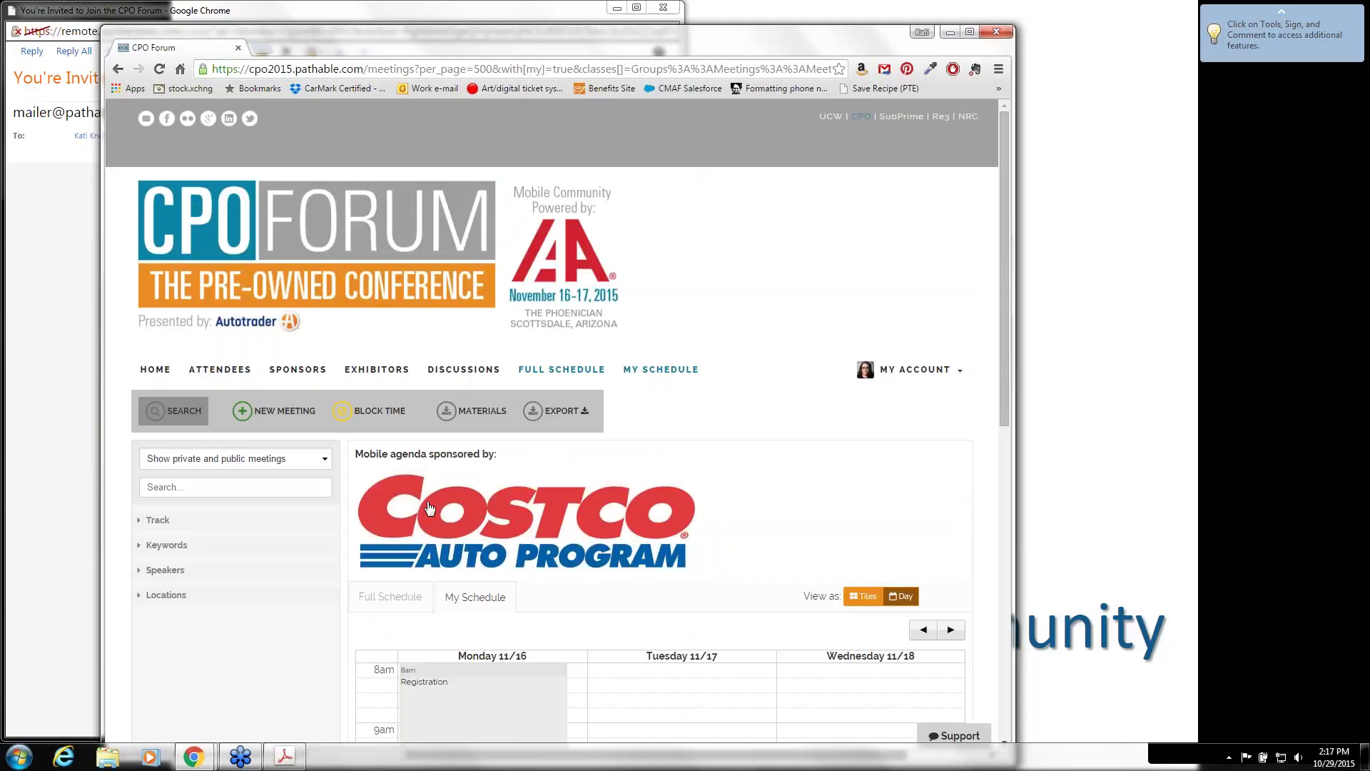
{"action": "scroll", "coordinate": [571, 520], "scroll_direction": "down", "scroll_amount": 5}
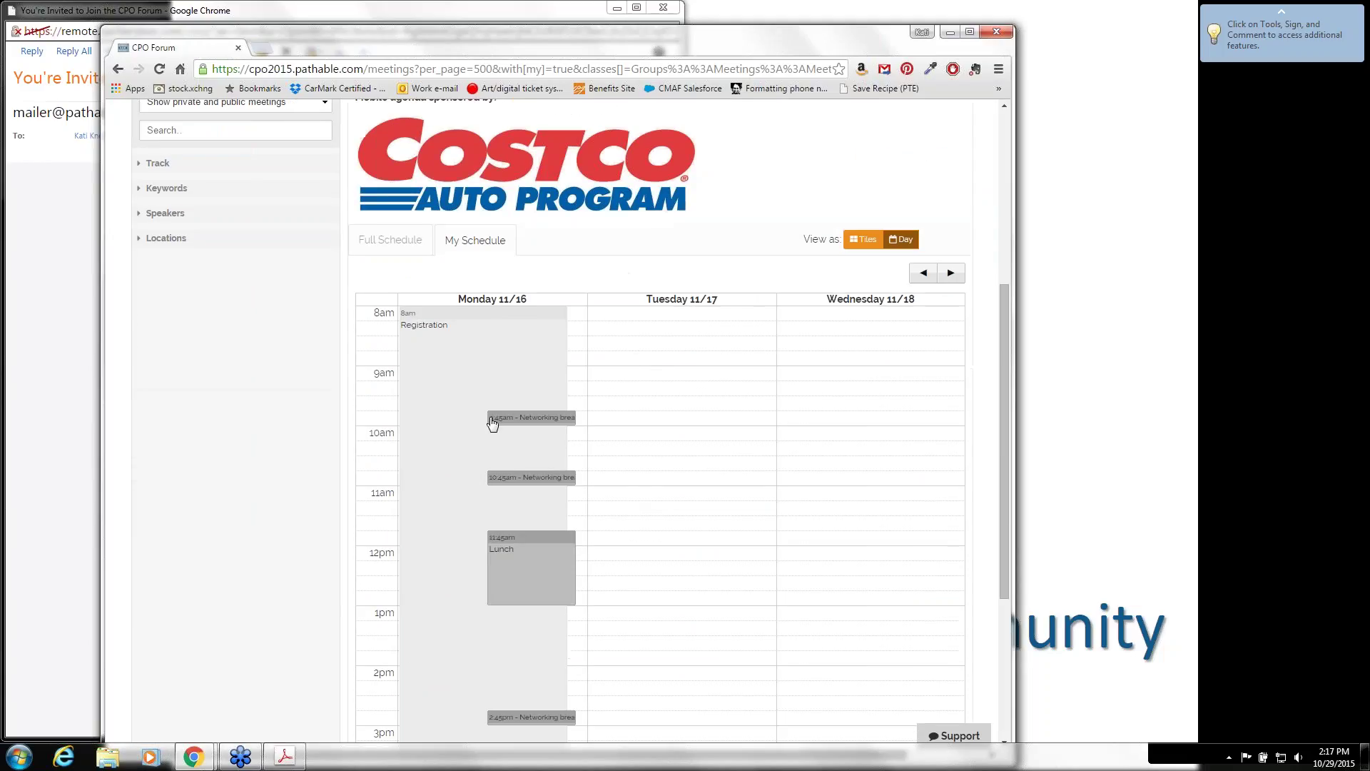
{"action": "scroll", "coordinate": [467, 336], "scroll_direction": "up", "scroll_amount": 4}
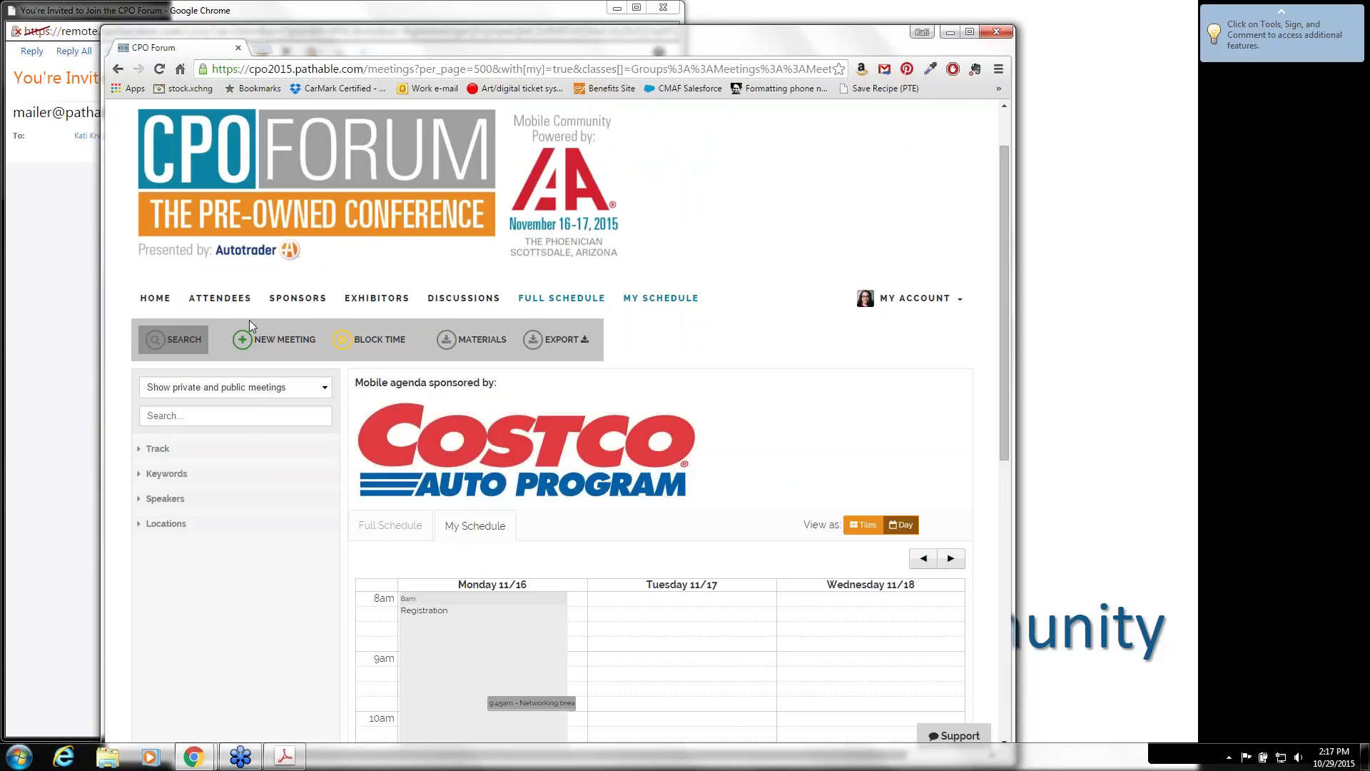
{"action": "left_click", "coordinate": [291, 341]}
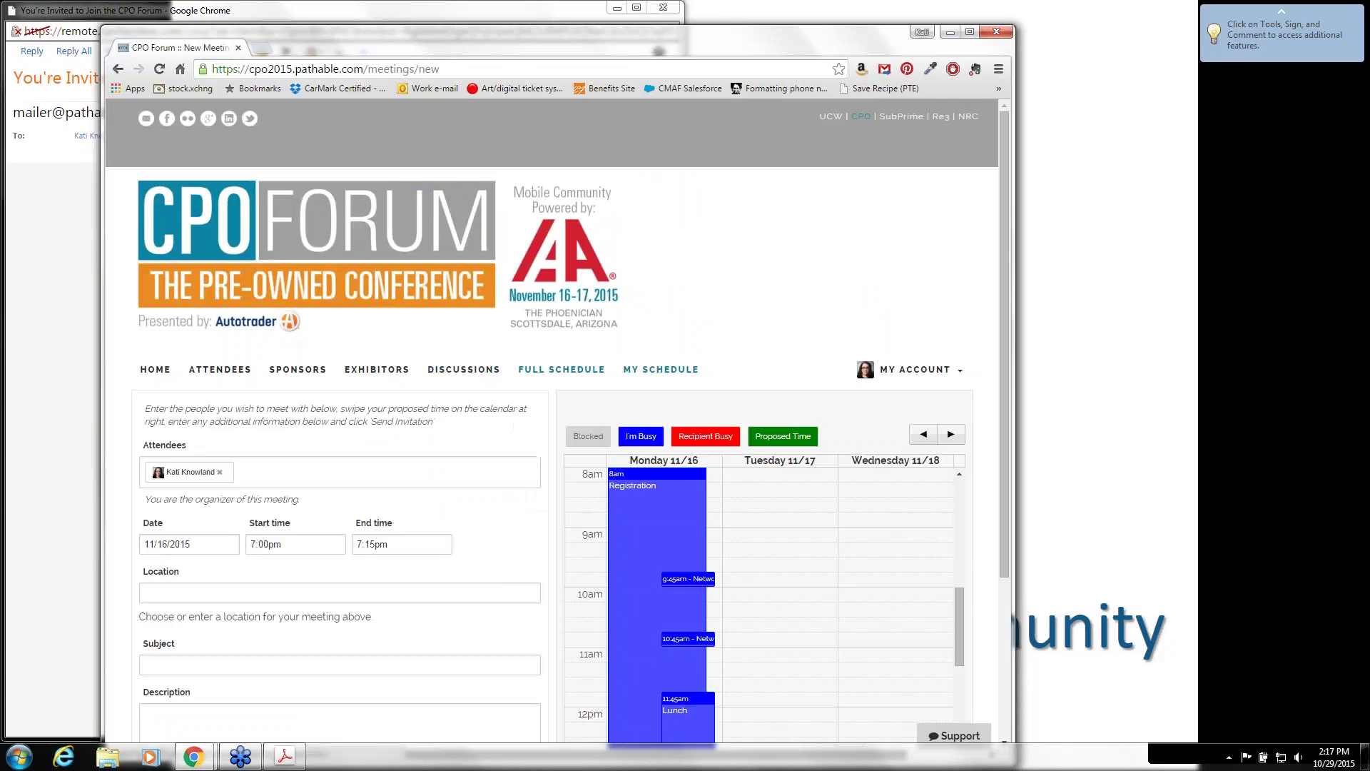
Step: Add a second attendee by name to the new meeting invitation
{"action": "left_click", "coordinate": [358, 475]}
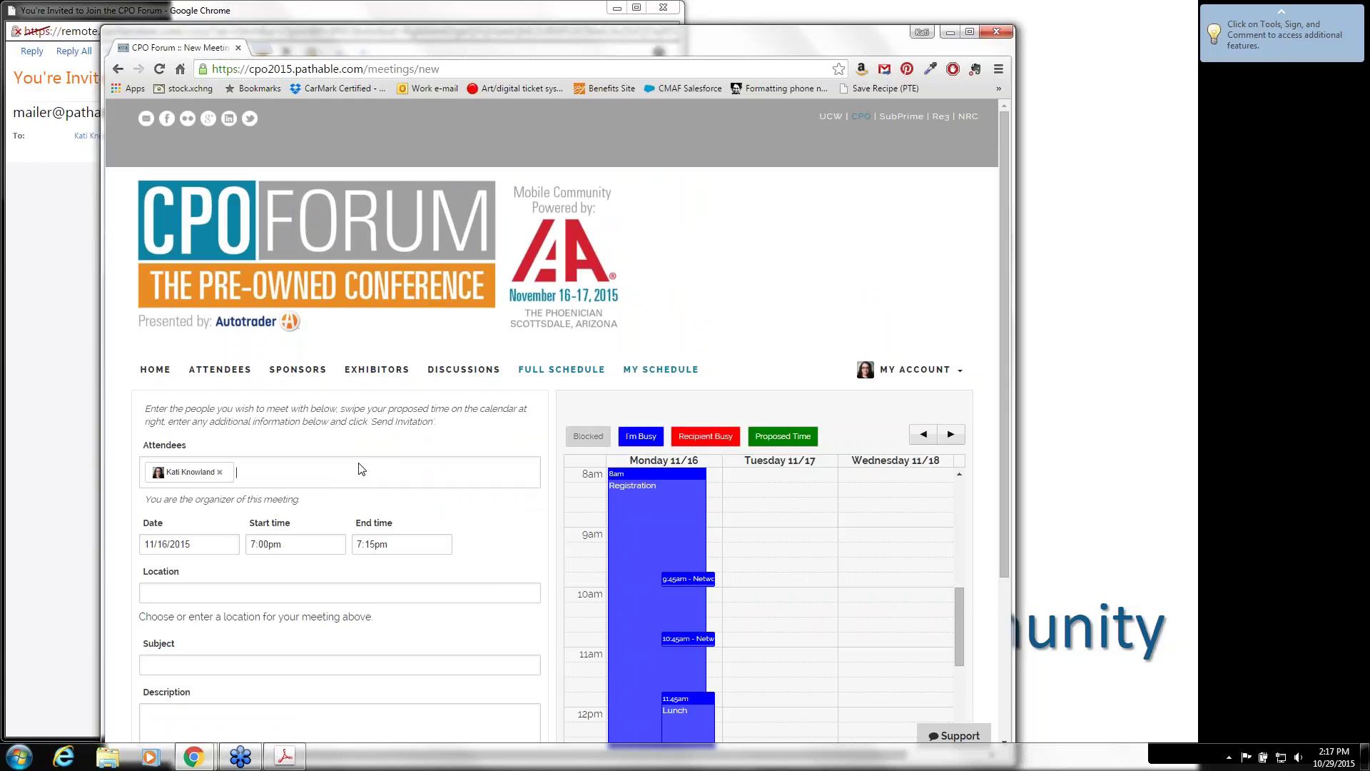
{"action": "type", "text": "marilu"}
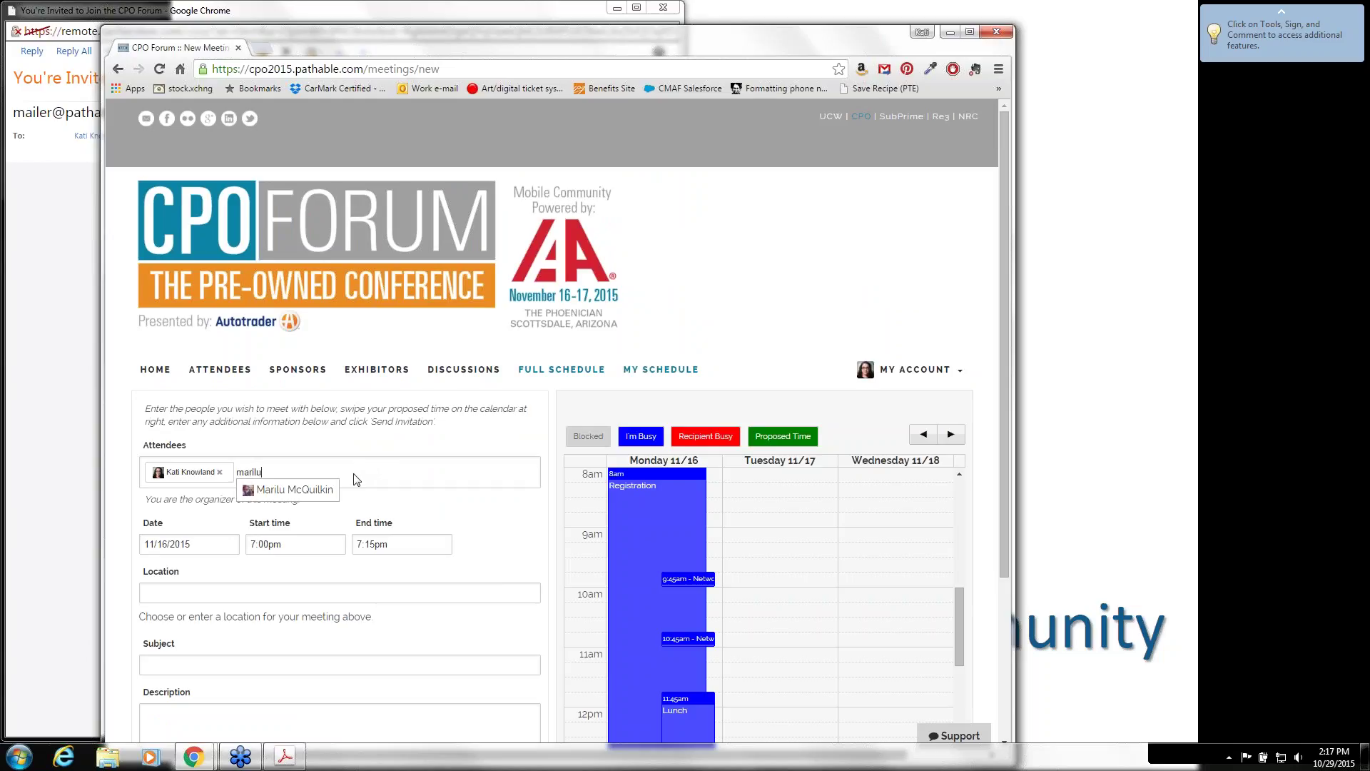
{"action": "left_click", "coordinate": [321, 492]}
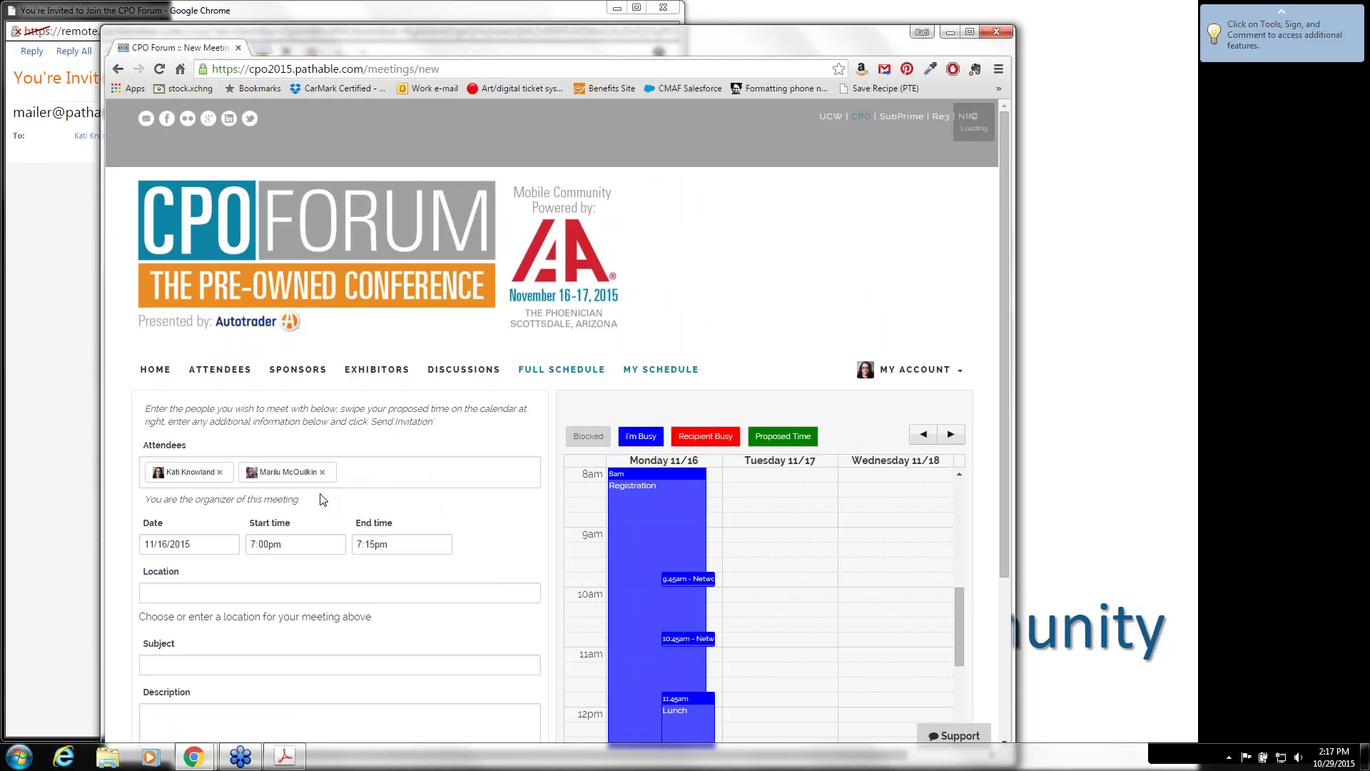
Step: Examine the Monday 11/16 calendar from late morning to evening for busy blocks and the proposed meeting time
{"action": "scroll", "coordinate": [560, 481], "scroll_direction": "down", "scroll_amount": 1}
{"action": "scroll", "coordinate": [727, 451], "scroll_direction": "down", "scroll_amount": 2}
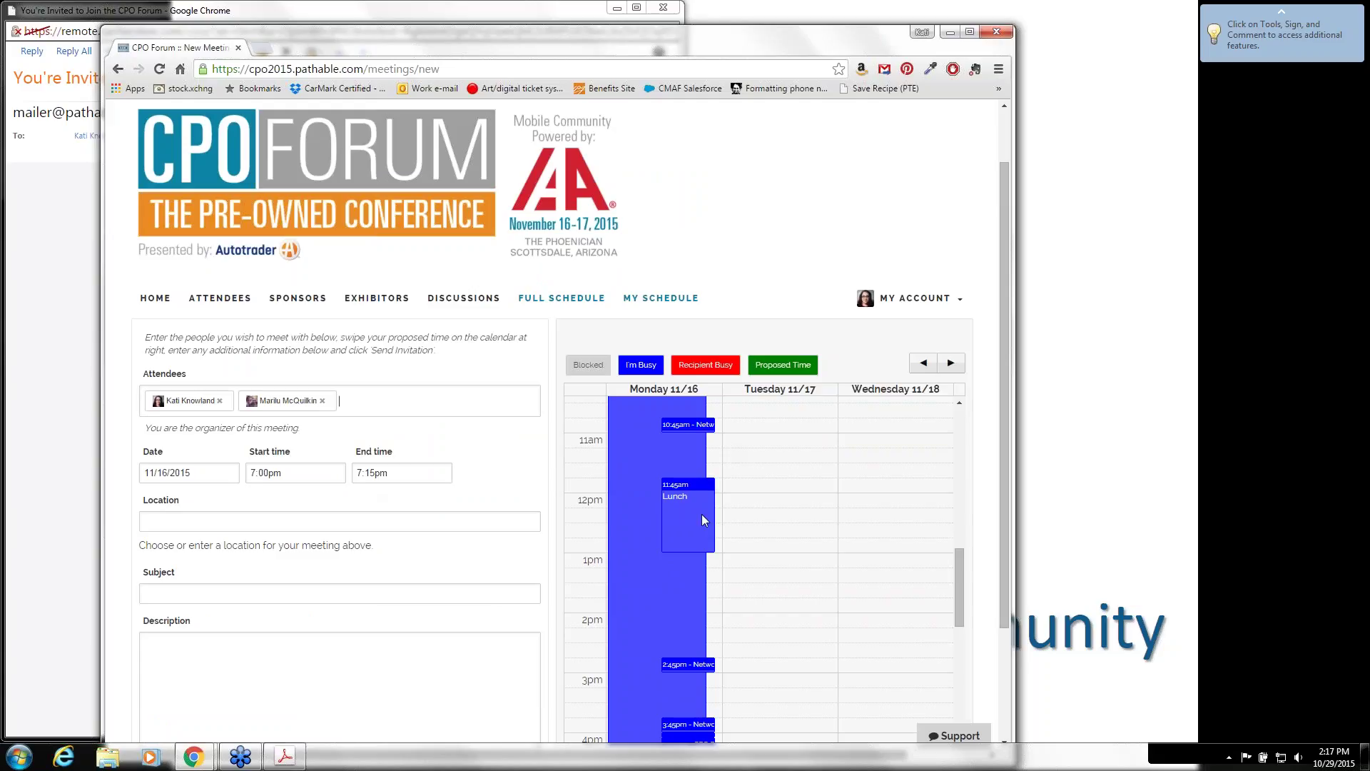
{"action": "scroll", "coordinate": [687, 532], "scroll_direction": "down", "scroll_amount": 2}
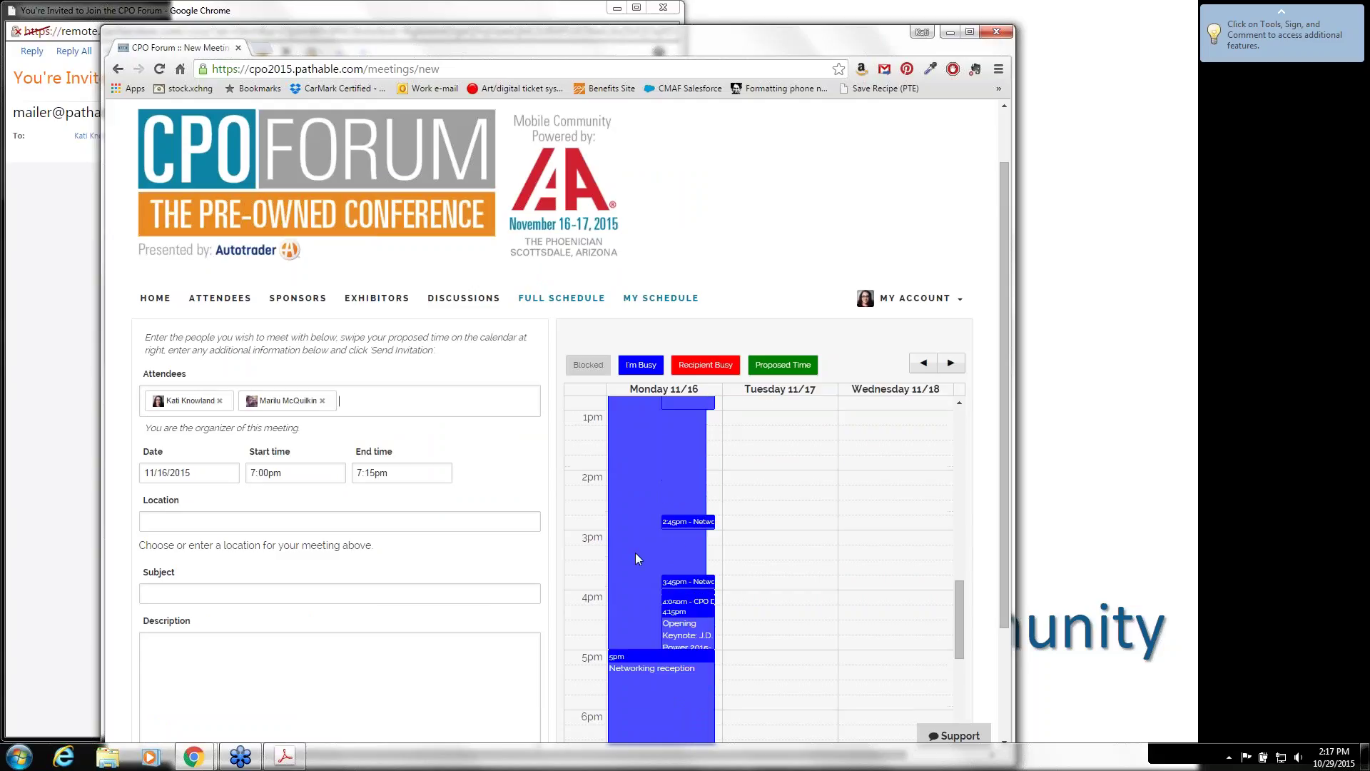
{"action": "scroll", "coordinate": [635, 559], "scroll_direction": "down", "scroll_amount": 2}
{"action": "scroll", "coordinate": [622, 546], "scroll_direction": "up", "scroll_amount": 1}
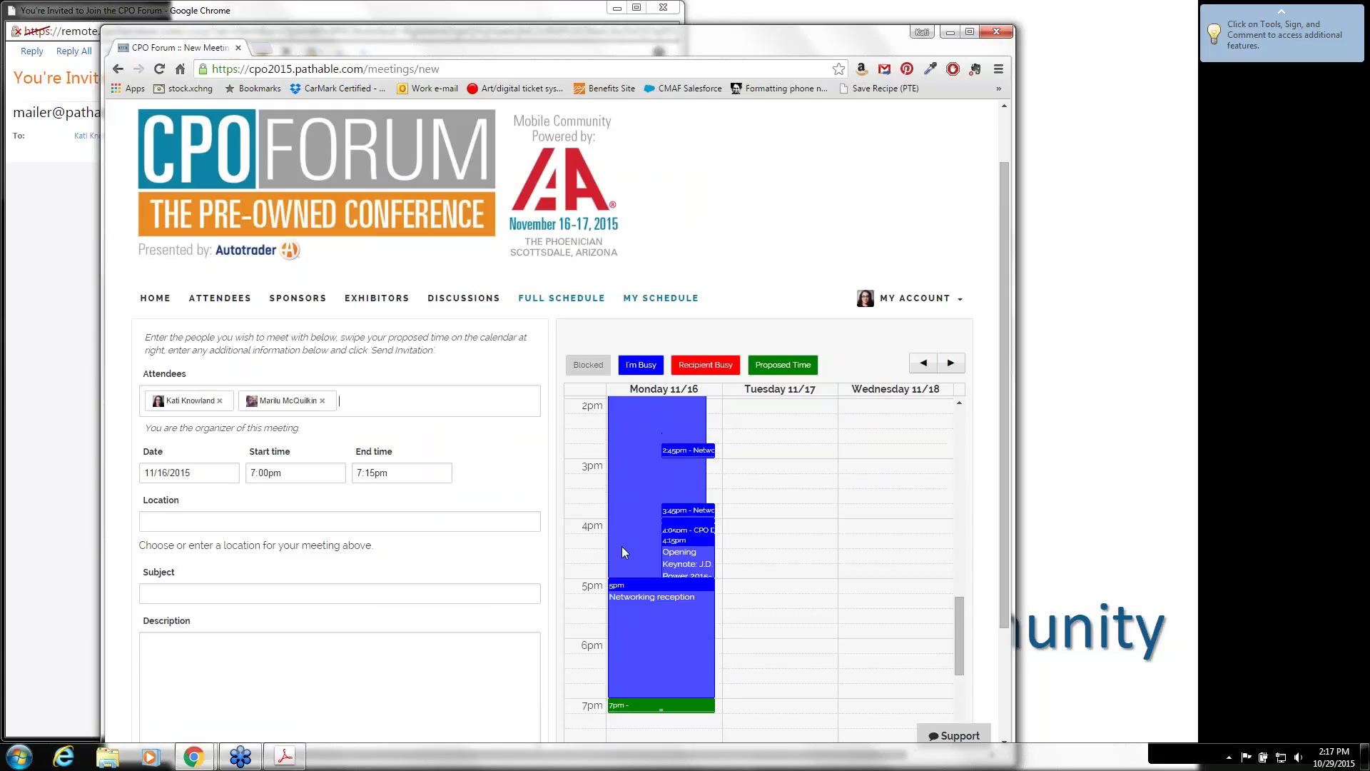
{"action": "scroll", "coordinate": [622, 546], "scroll_direction": "down", "scroll_amount": 1}
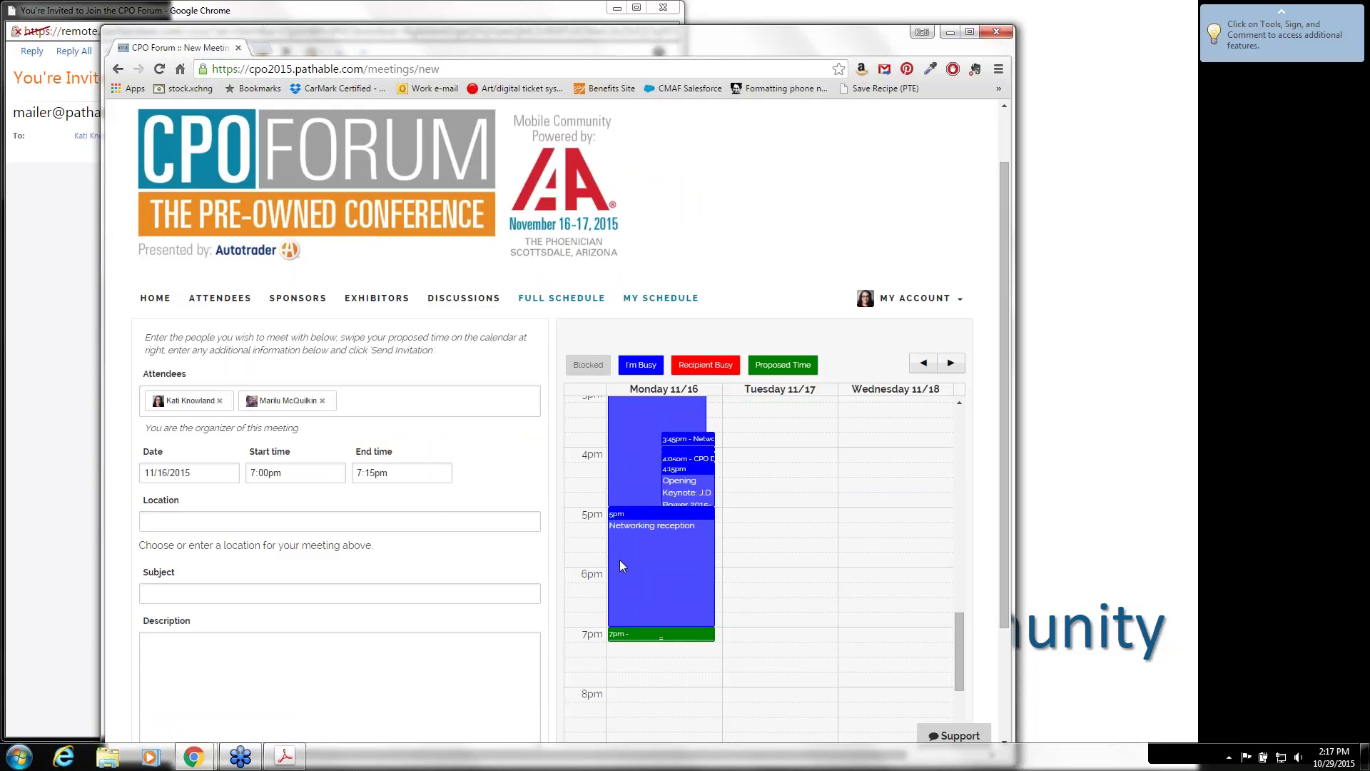
{"action": "scroll", "coordinate": [628, 548], "scroll_direction": "down", "scroll_amount": 1}
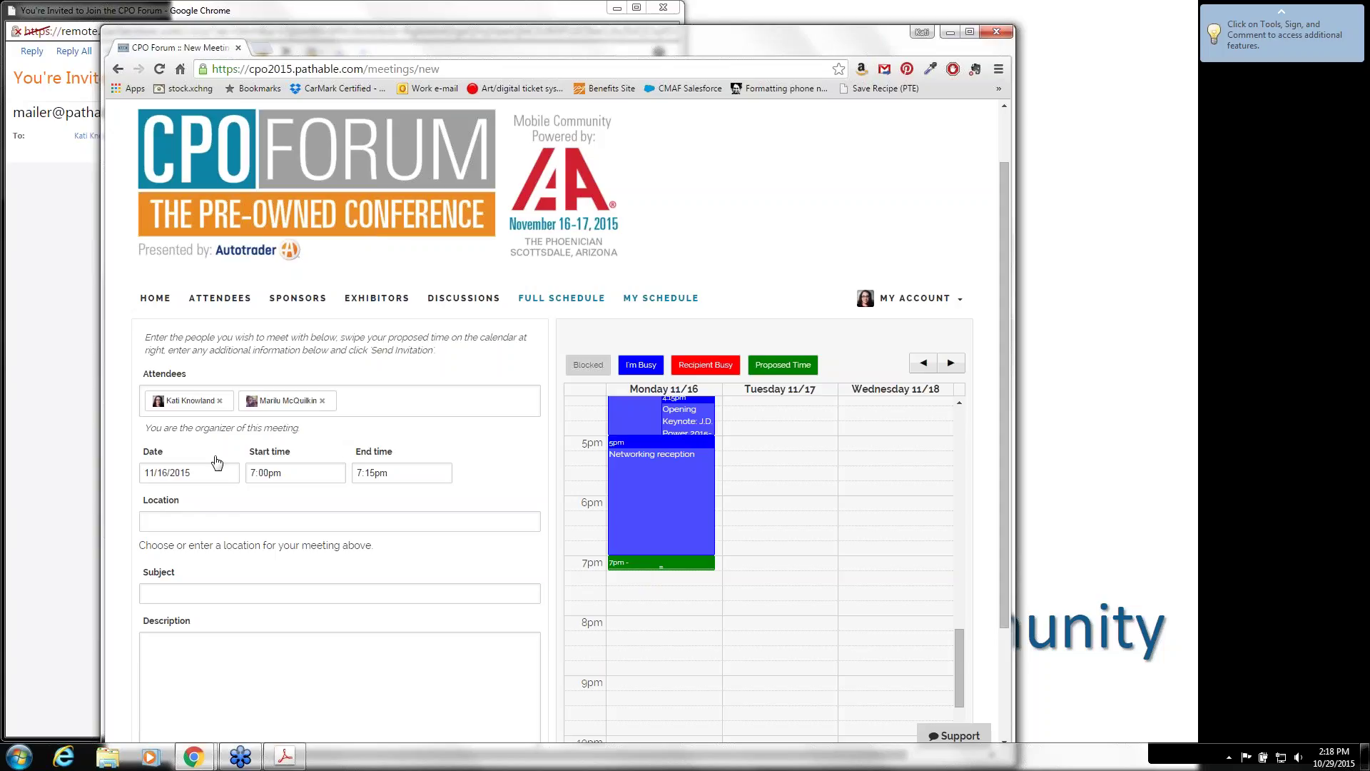
Step: Review the meeting form's location, subject and description fields and maximize the browser window
{"action": "left_click", "coordinate": [252, 525]}
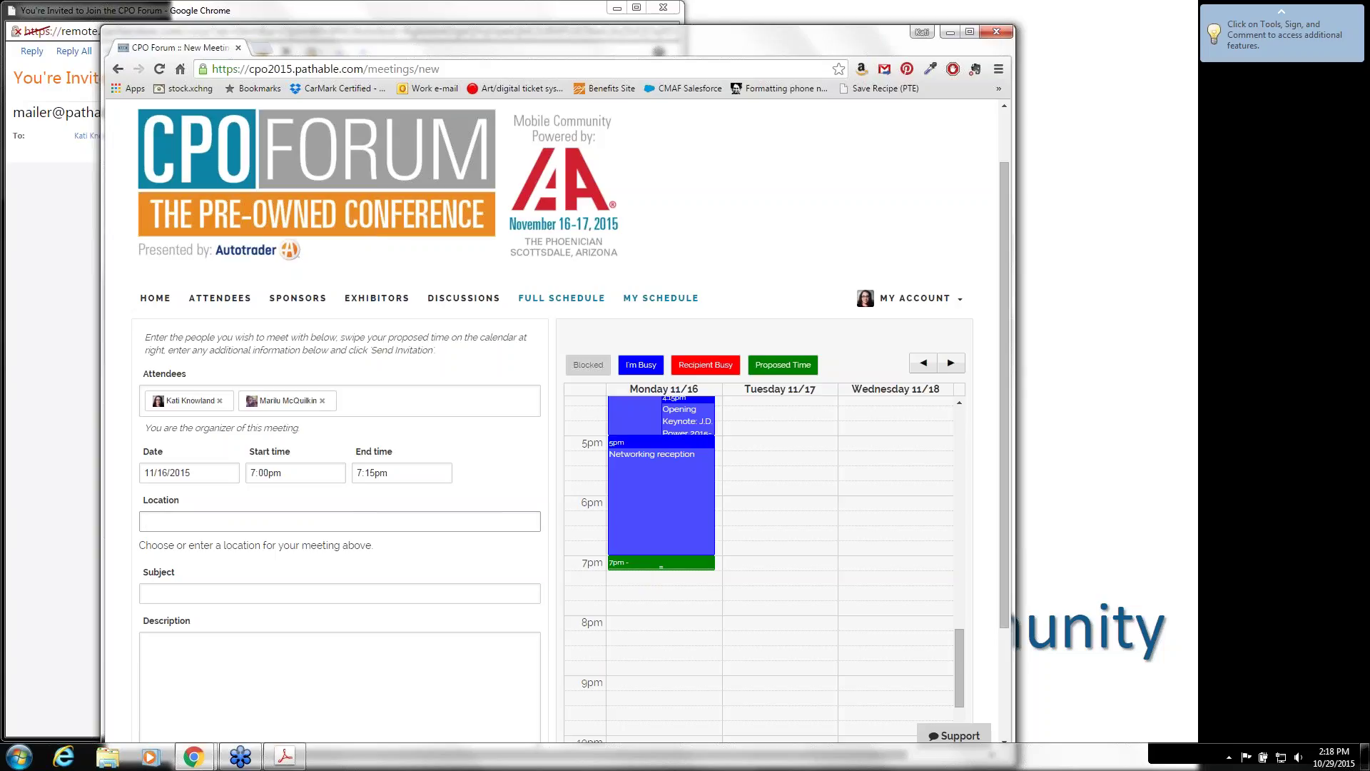
{"action": "scroll", "coordinate": [261, 546], "scroll_direction": "down", "scroll_amount": 2}
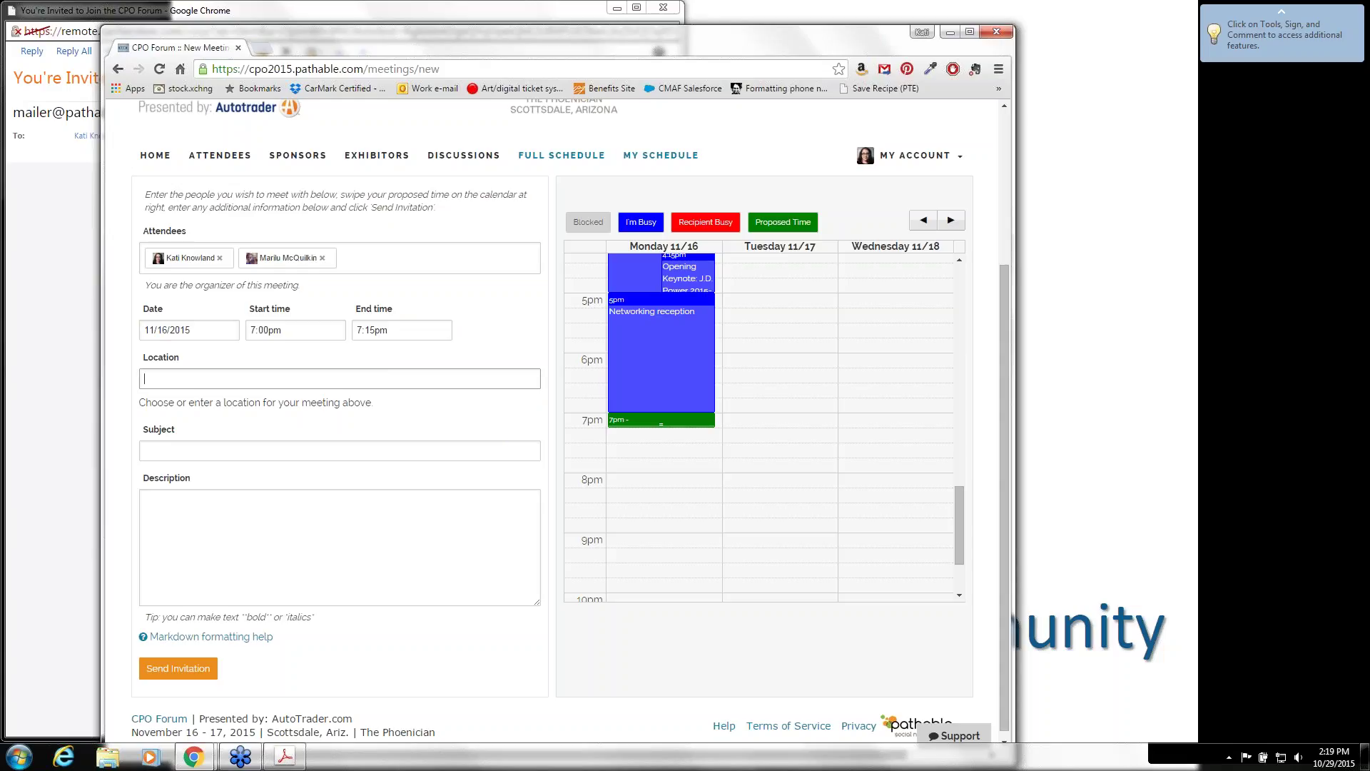
{"action": "double_click", "coordinate": [498, 41]}
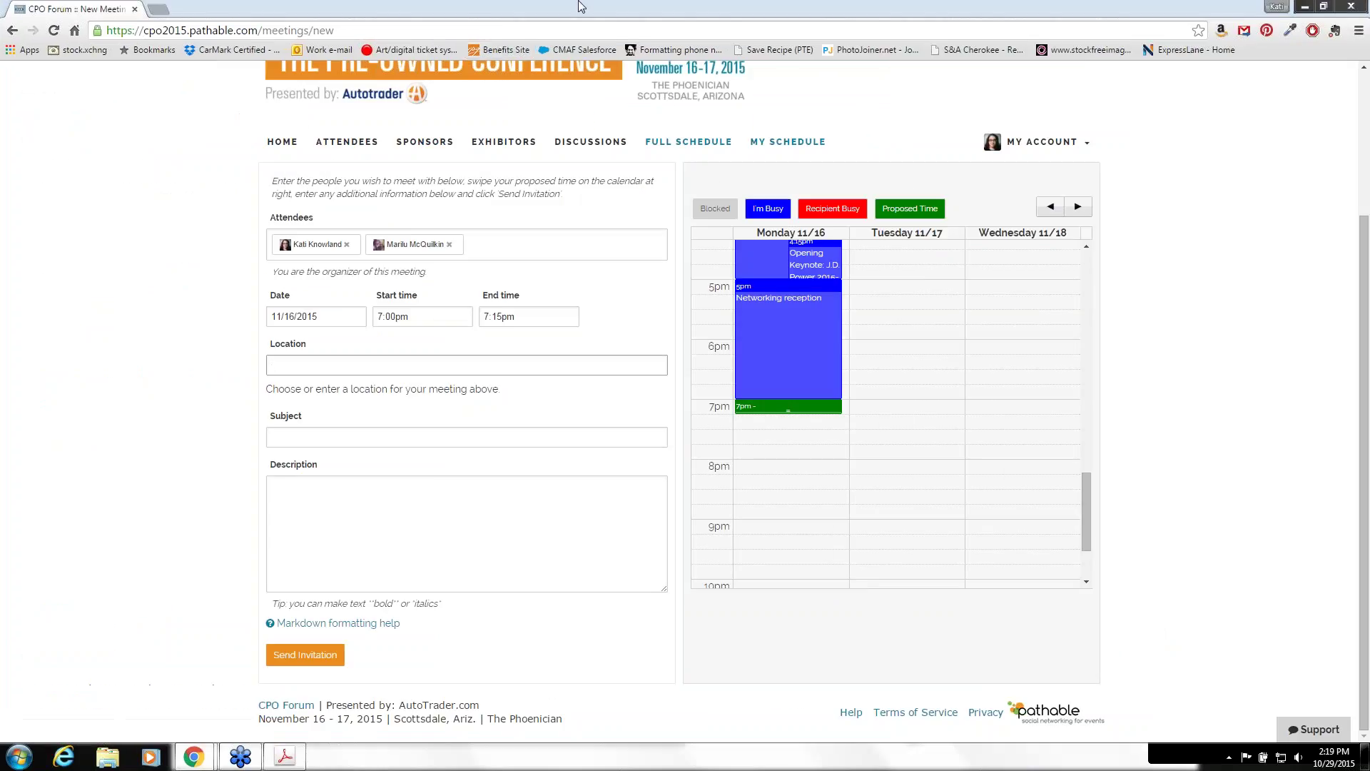
{"action": "scroll", "coordinate": [676, 103], "scroll_direction": "up", "scroll_amount": 2}
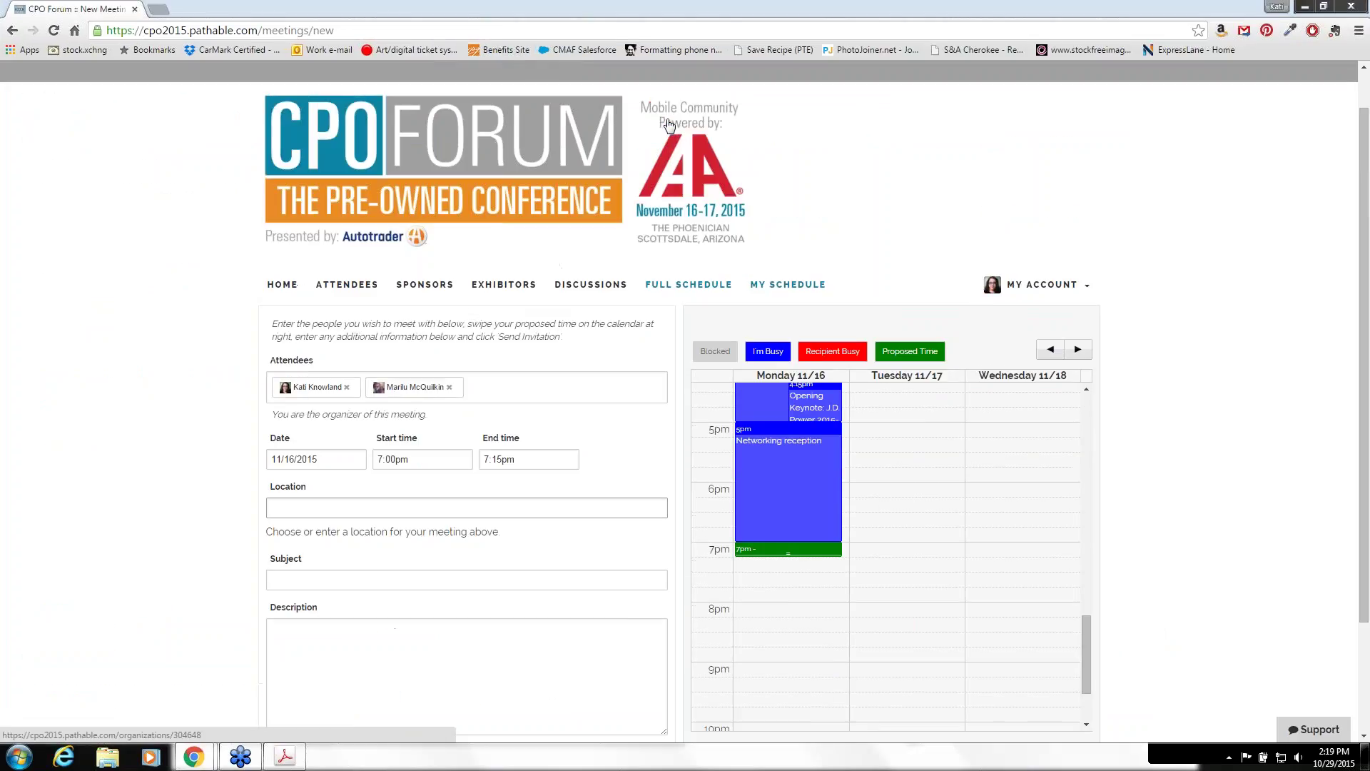
{"action": "scroll", "coordinate": [685, 228], "scroll_direction": "down", "scroll_amount": 2}
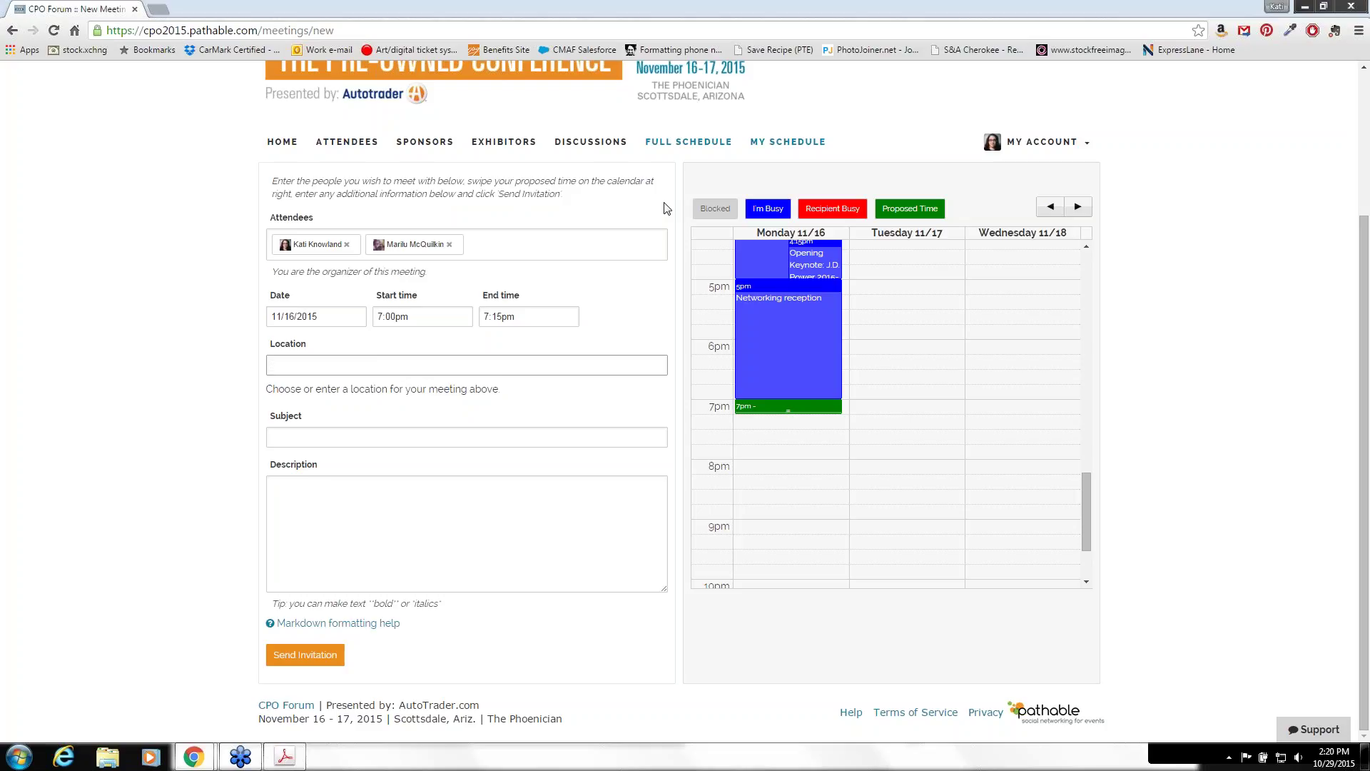
Step: Open the attendee directory and browse the profiles listed in most recent order
{"action": "left_click", "coordinate": [330, 142]}
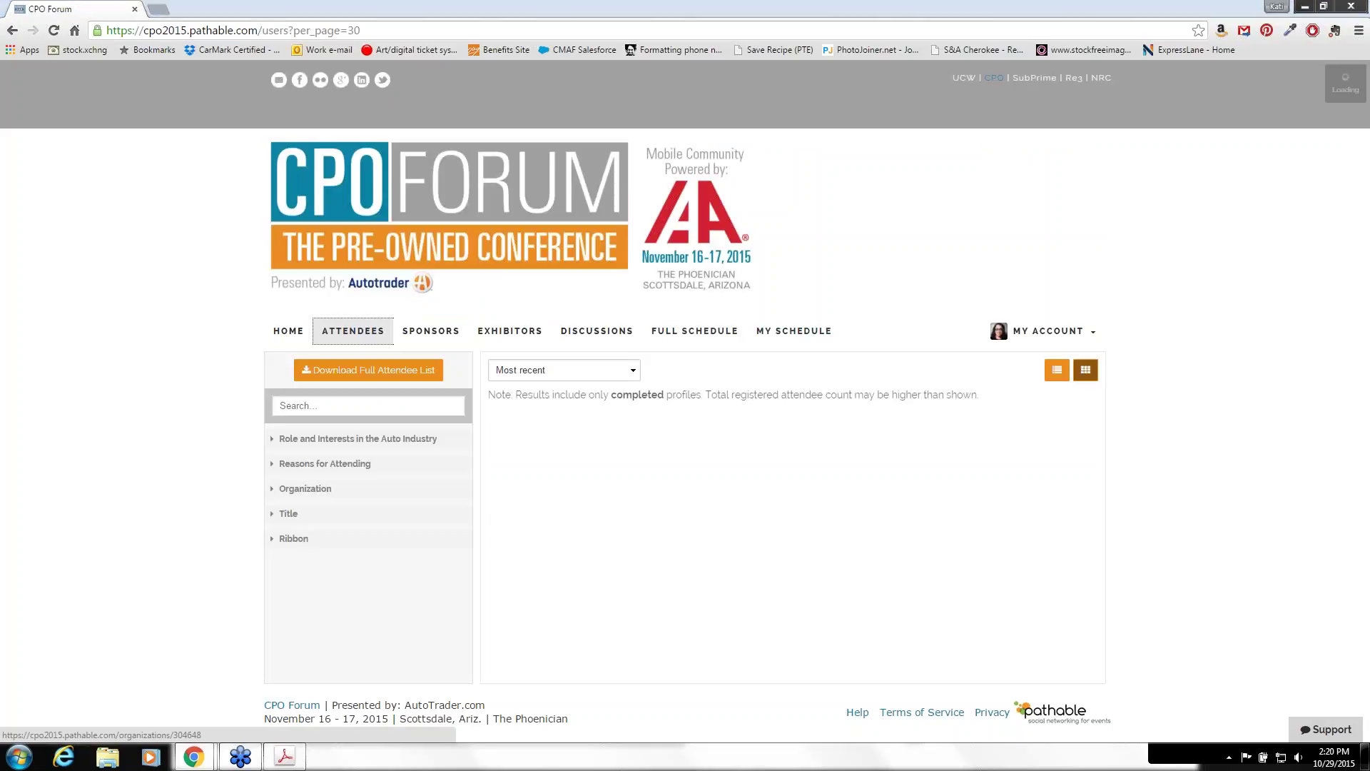
{"action": "scroll", "coordinate": [930, 297], "scroll_direction": "down", "scroll_amount": 1}
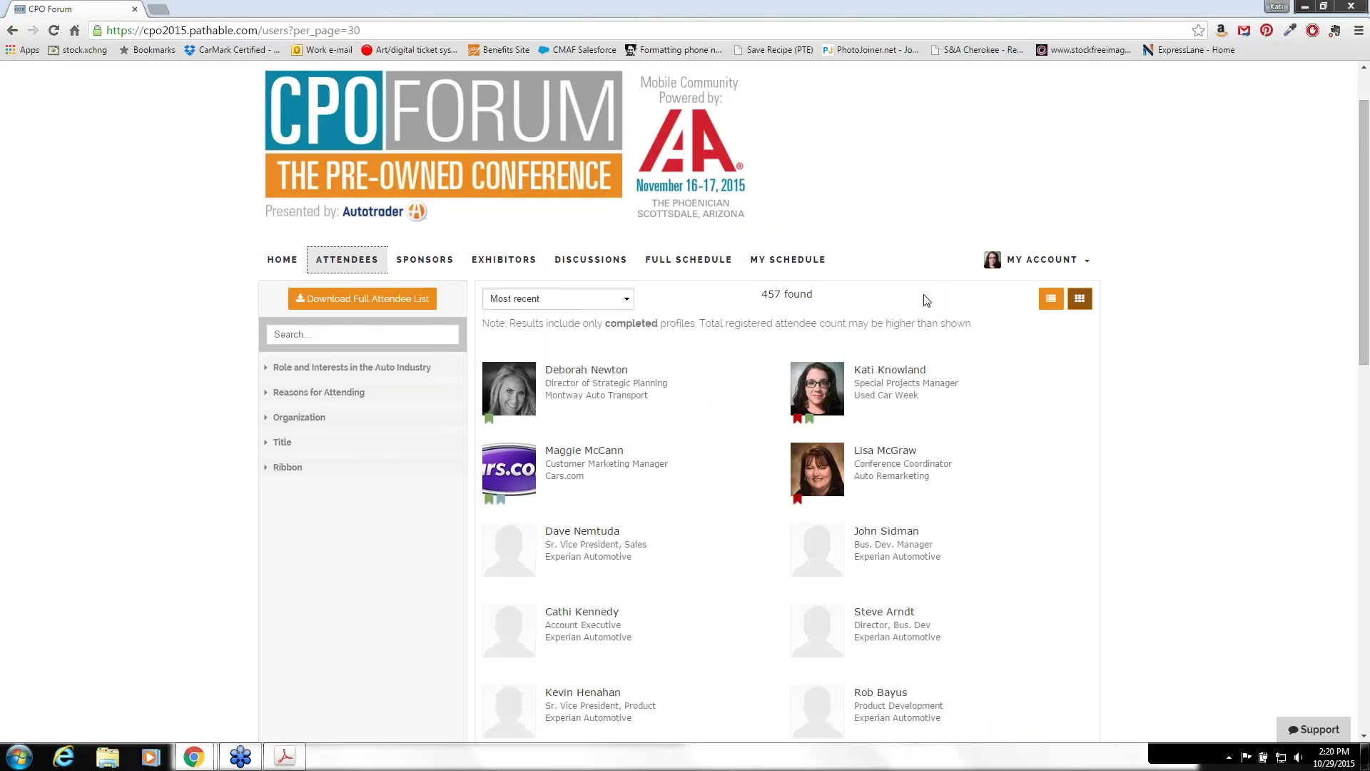
{"action": "scroll", "coordinate": [923, 311], "scroll_direction": "down", "scroll_amount": 5}
{"action": "scroll", "coordinate": [913, 296], "scroll_direction": "down", "scroll_amount": 2}
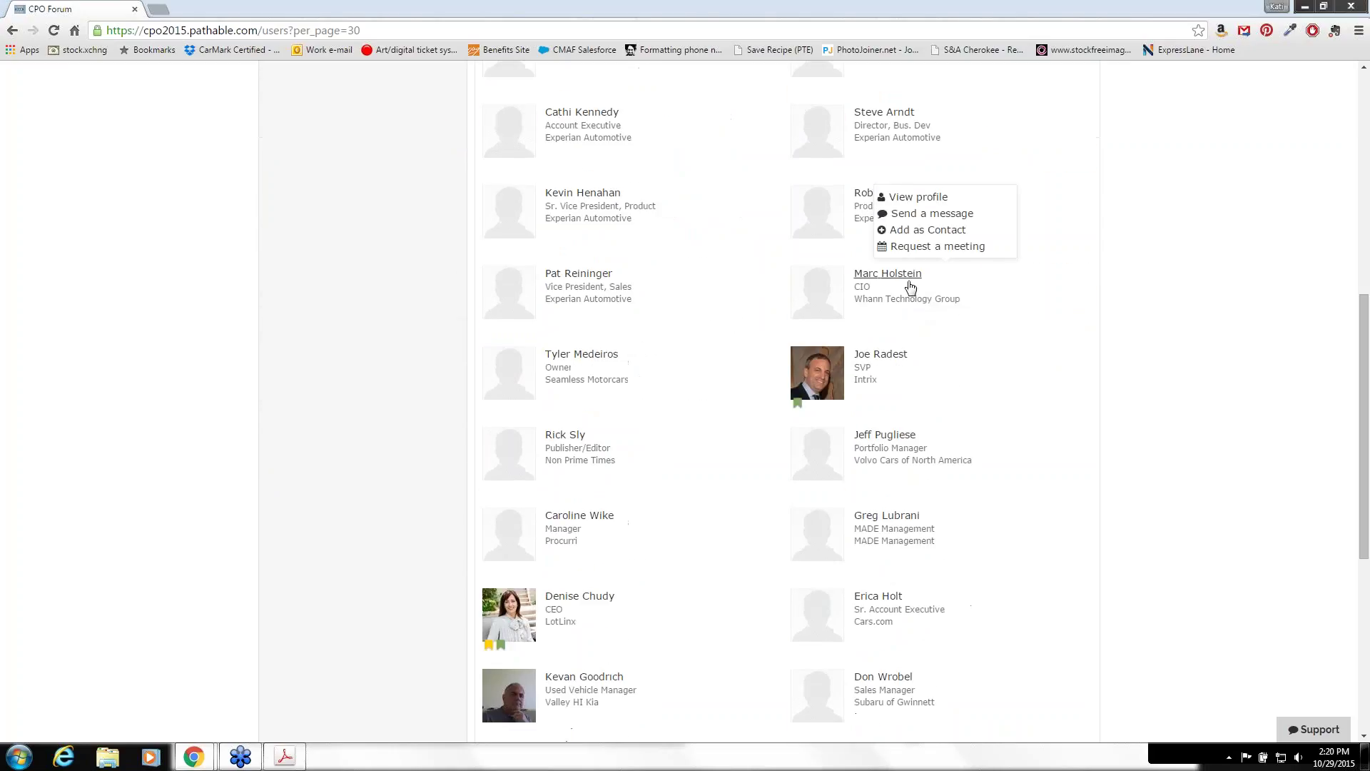
{"action": "scroll", "coordinate": [910, 292], "scroll_direction": "down", "scroll_amount": 6}
{"action": "scroll", "coordinate": [911, 292], "scroll_direction": "up", "scroll_amount": 8}
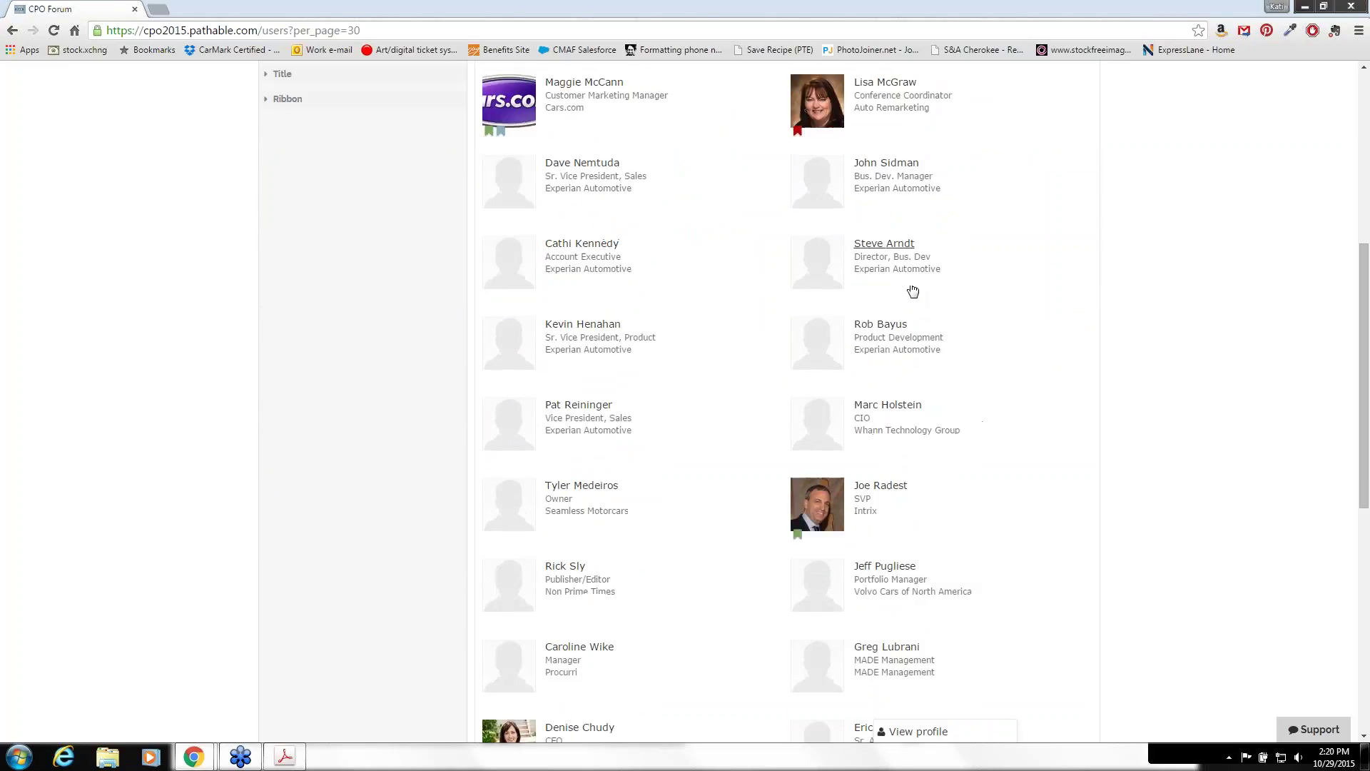
{"action": "scroll", "coordinate": [911, 290], "scroll_direction": "up", "scroll_amount": 6}
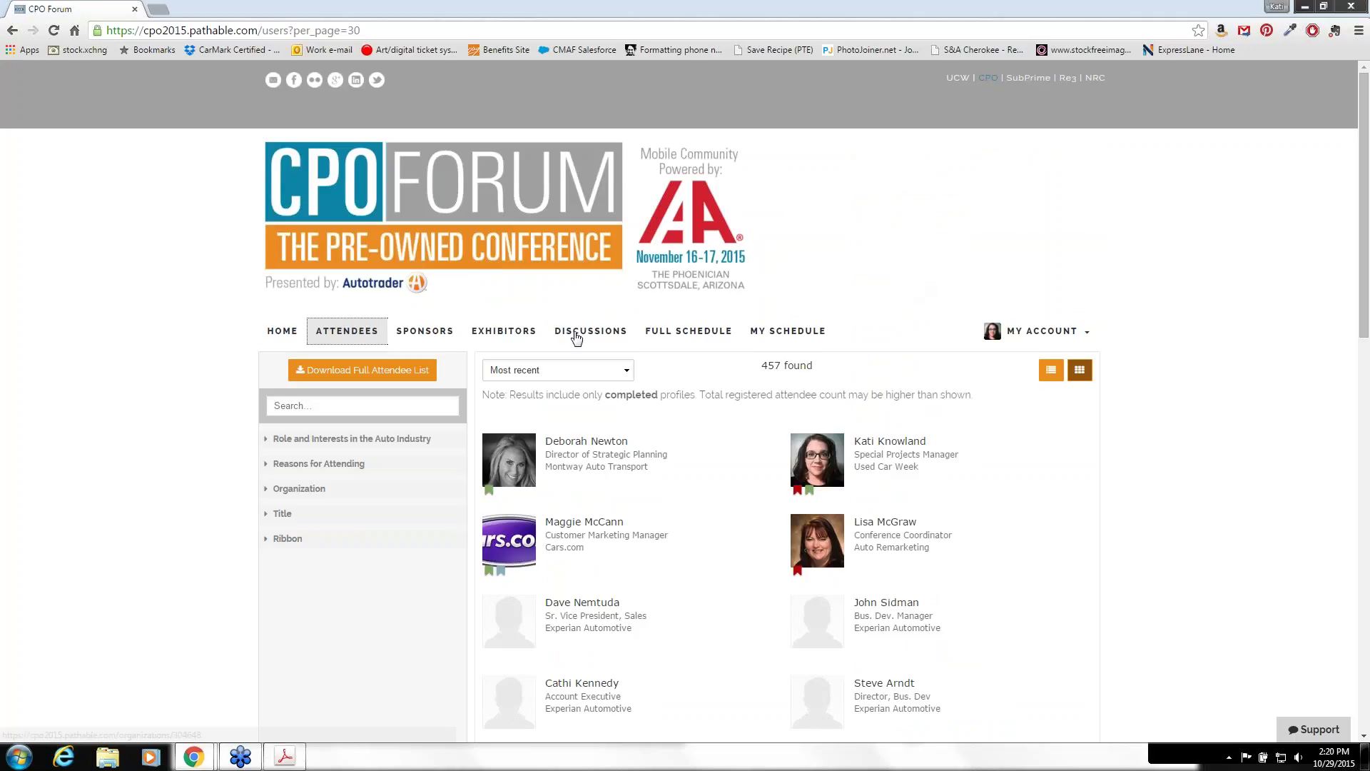
Step: Sort the attendee list by date joined and browse the reordered profiles
{"action": "left_click", "coordinate": [534, 370]}
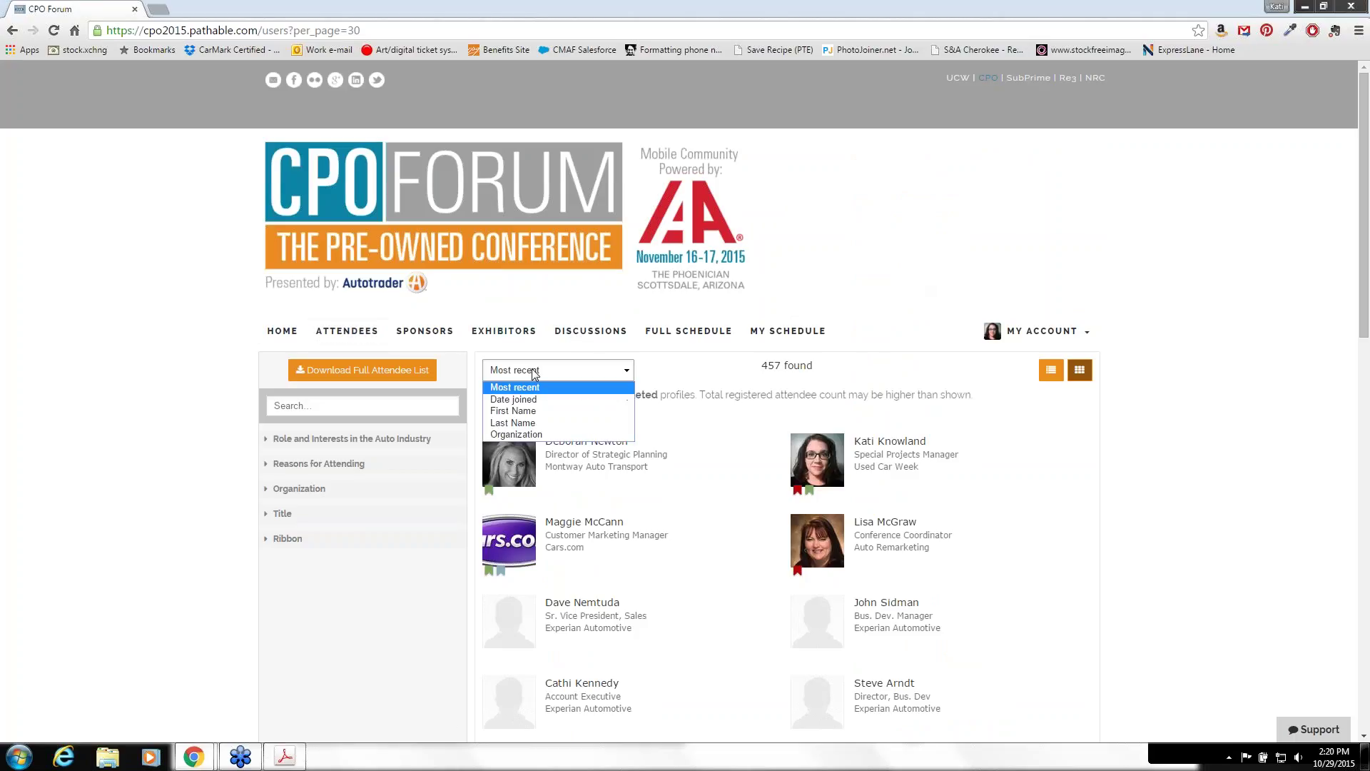
{"action": "left_click", "coordinate": [536, 400]}
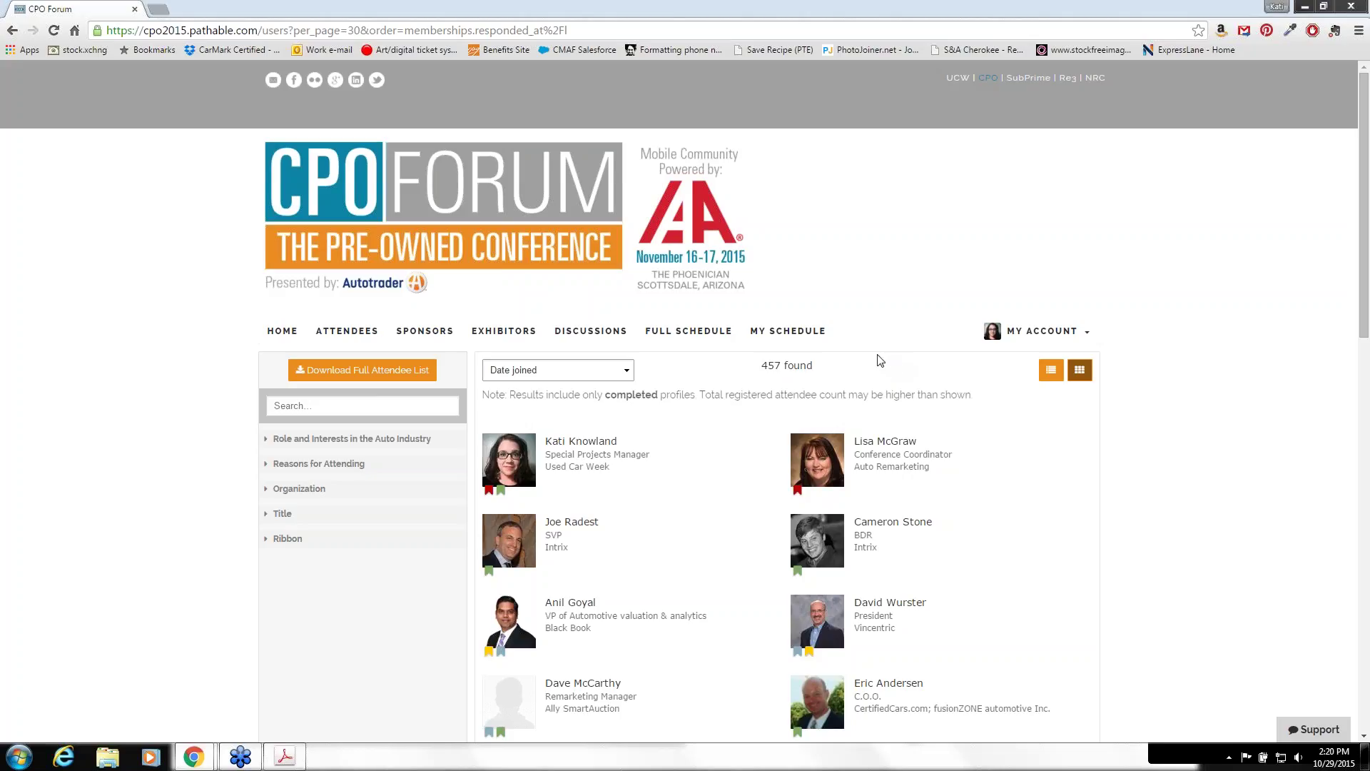
{"action": "scroll", "coordinate": [872, 358], "scroll_direction": "down", "scroll_amount": 1}
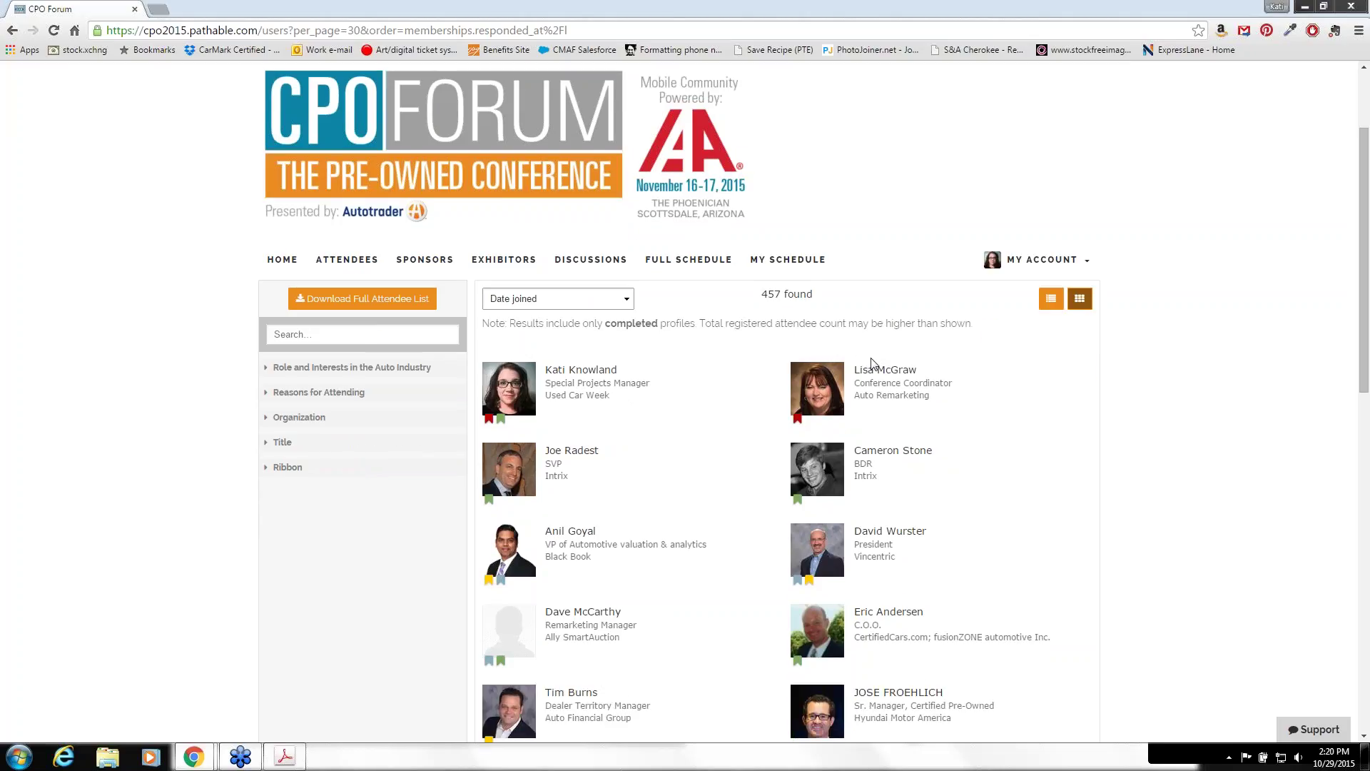
{"action": "scroll", "coordinate": [872, 363], "scroll_direction": "down", "scroll_amount": 8}
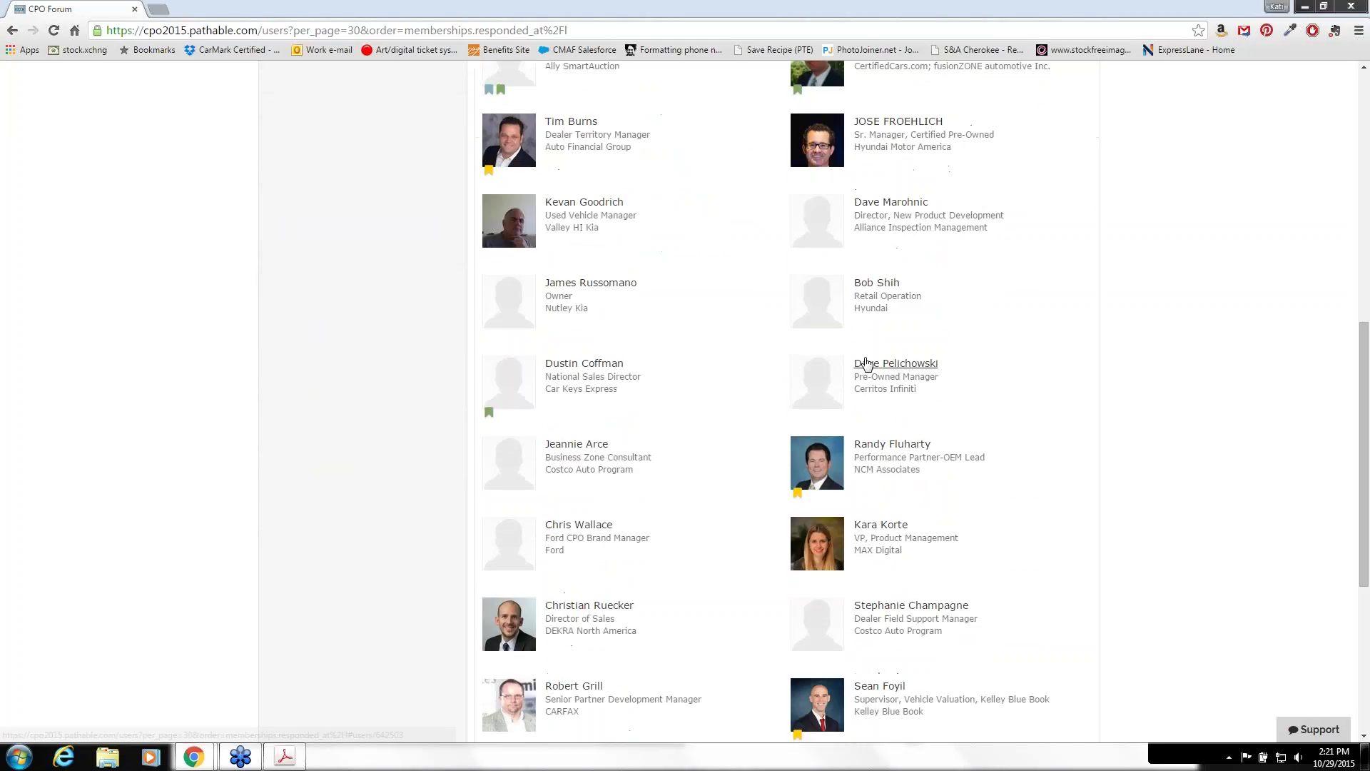
{"action": "scroll", "coordinate": [867, 364], "scroll_direction": "down", "scroll_amount": 3}
{"action": "mouse_move", "coordinate": [881, 311]}
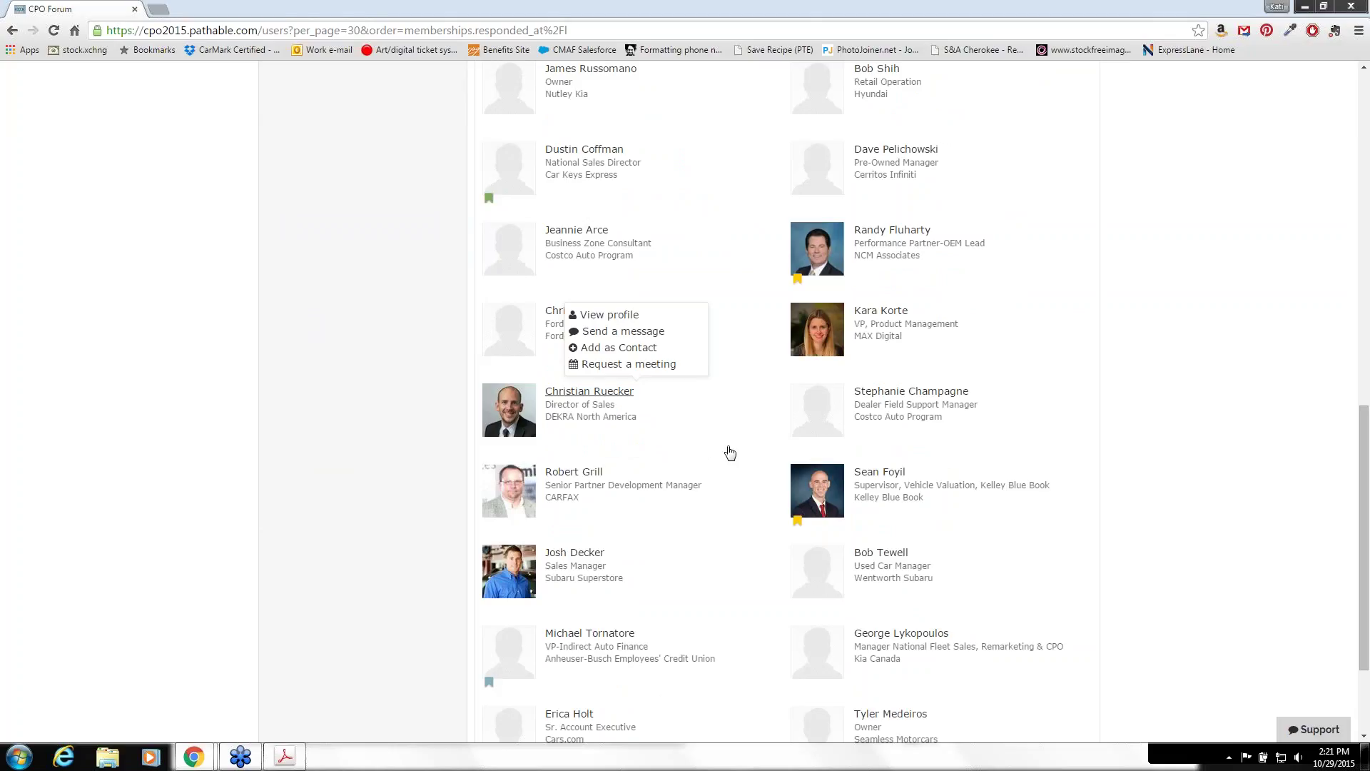
{"action": "scroll", "coordinate": [728, 453], "scroll_direction": "up", "scroll_amount": 5}
{"action": "scroll", "coordinate": [655, 461], "scroll_direction": "up", "scroll_amount": 7}
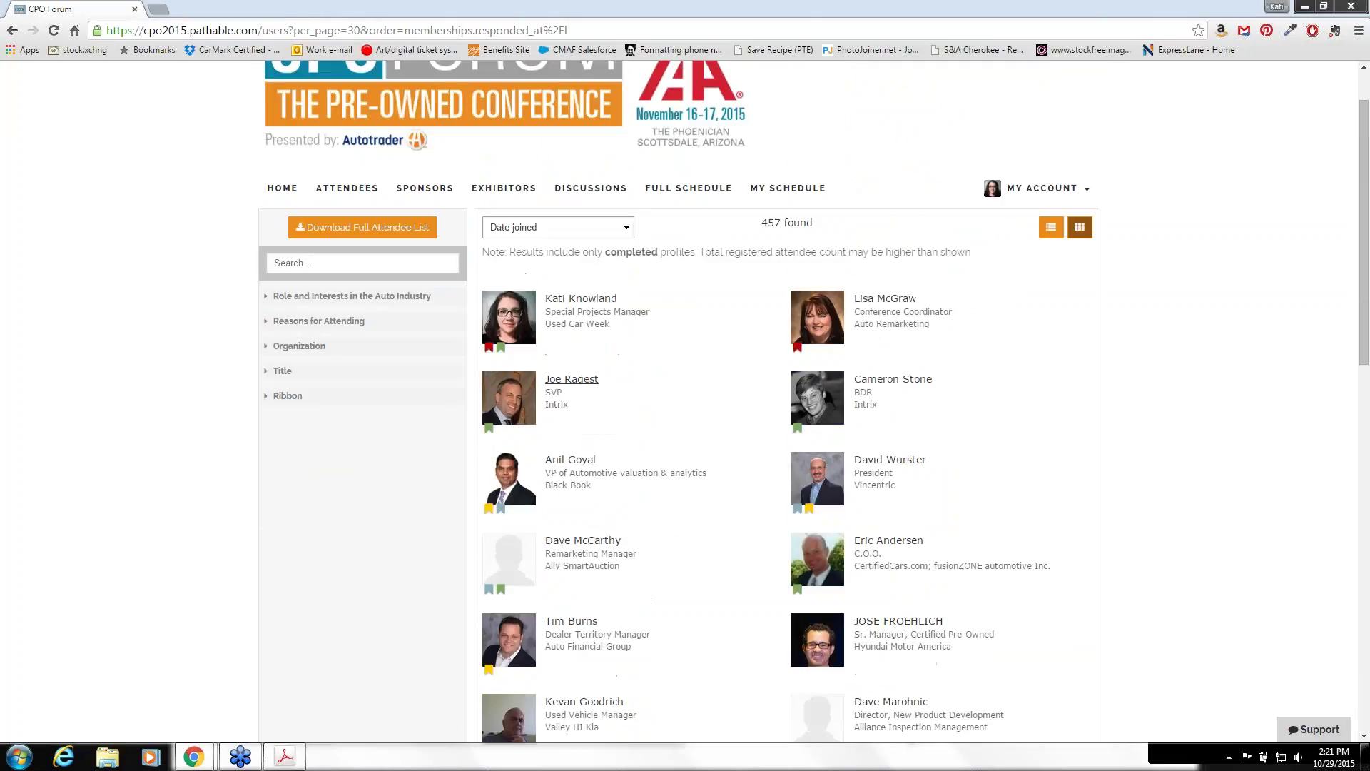